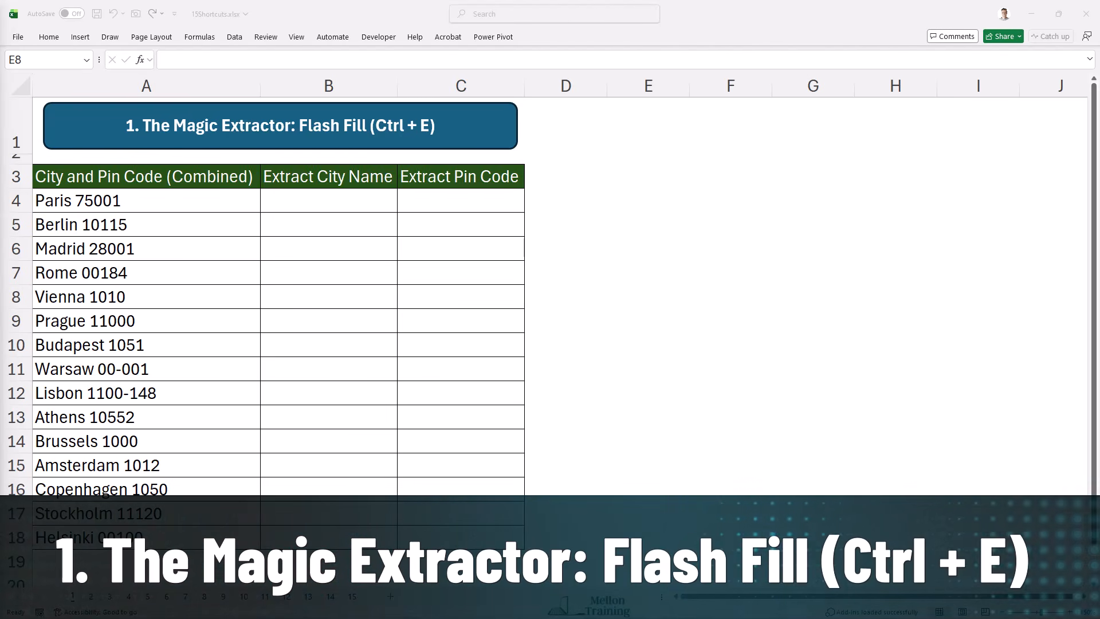
Step: Enter Paris as the first extracted city name and Flash Fill the rest of the city column
click(687, 9)
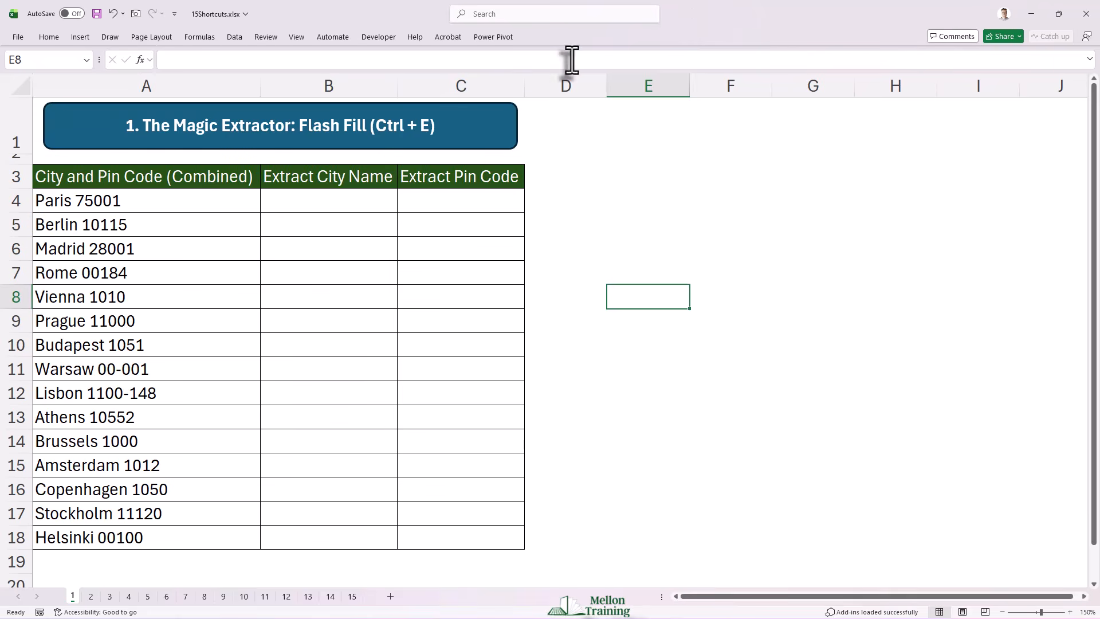
click(332, 208)
text(Pa)
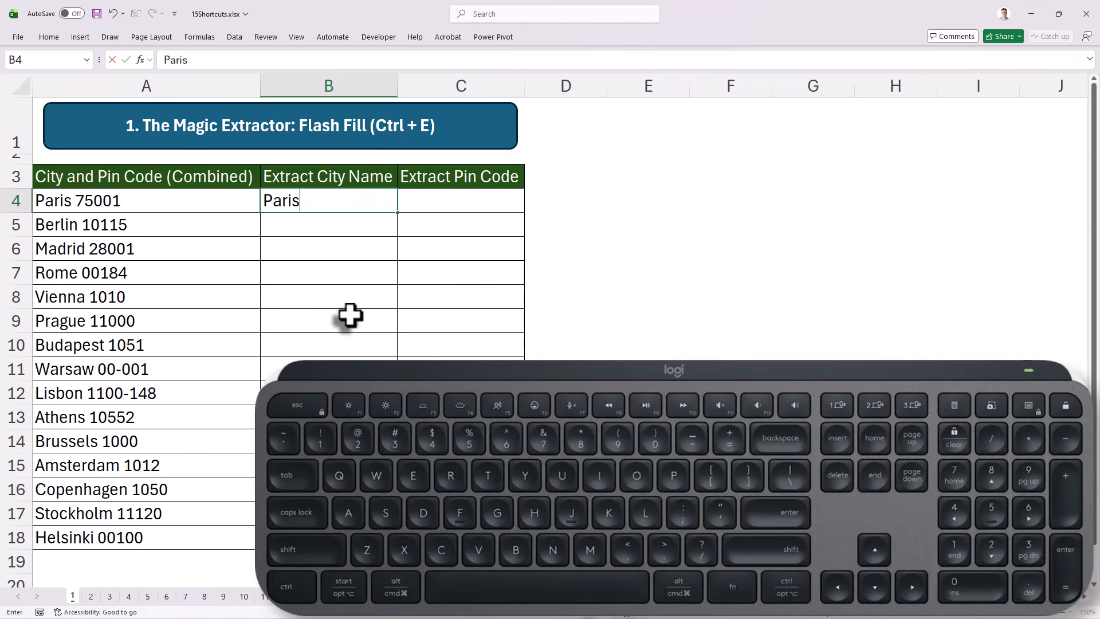
text(ris)
key(Return)
key(Up)
key(ctrl+e)
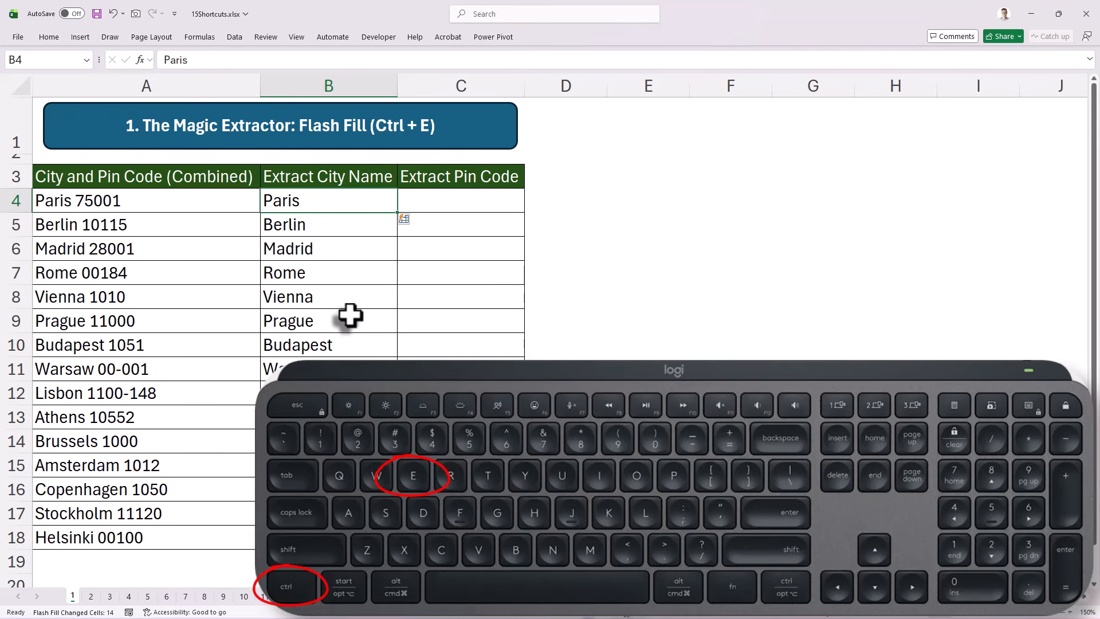
Step: Enter 75001 as the first extracted pin code and Flash Fill the rest of the pin code column
click(458, 193)
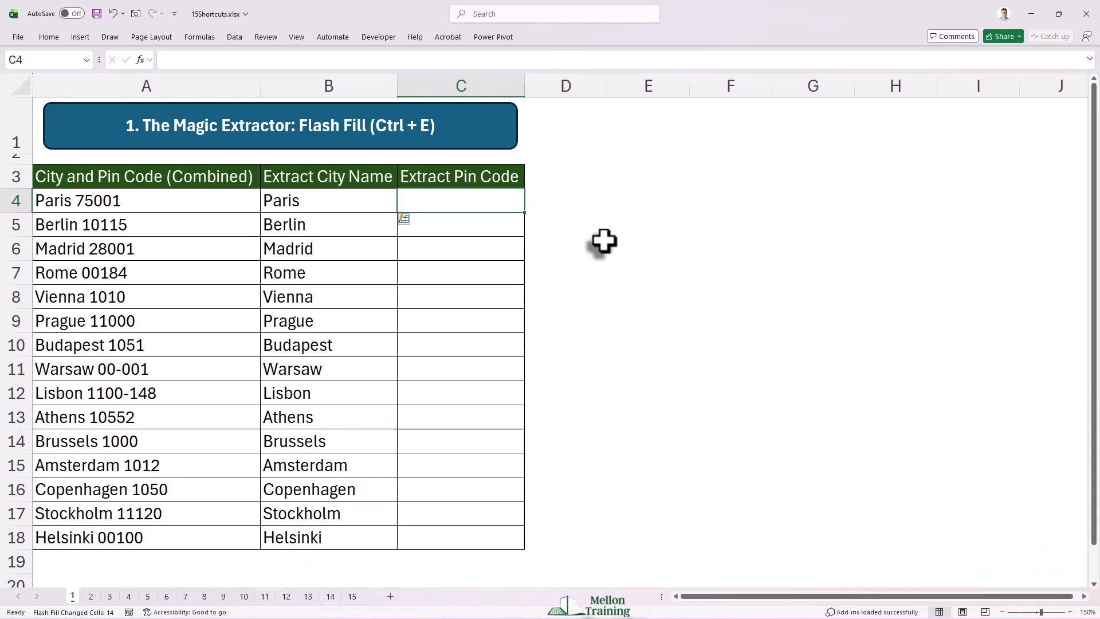
text(75001)
key(Return)
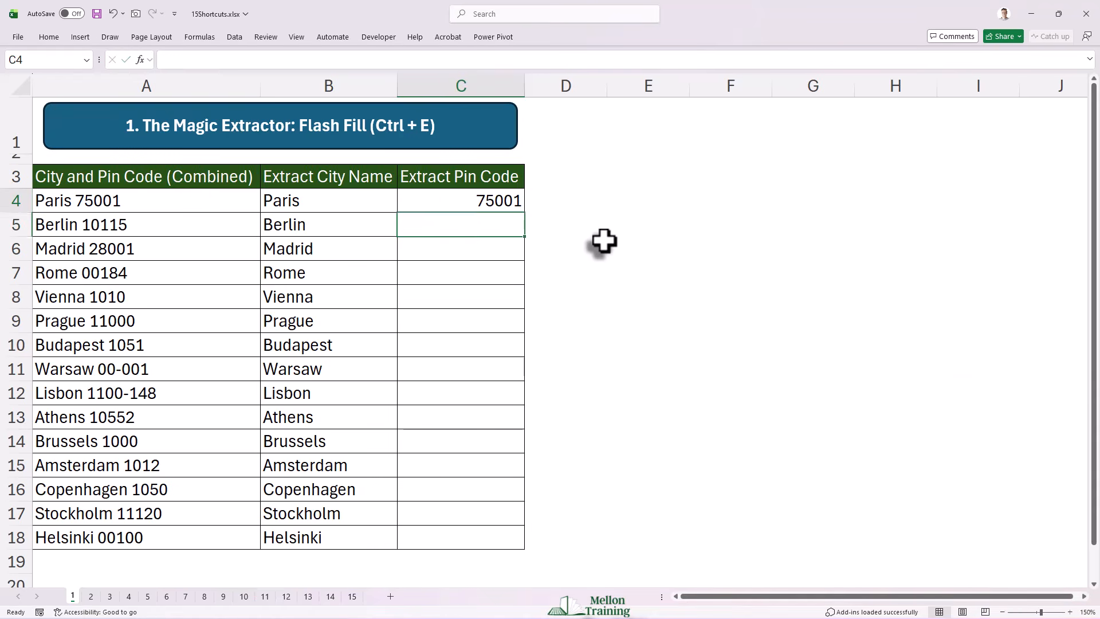
key(Up)
key(ctrl+e)
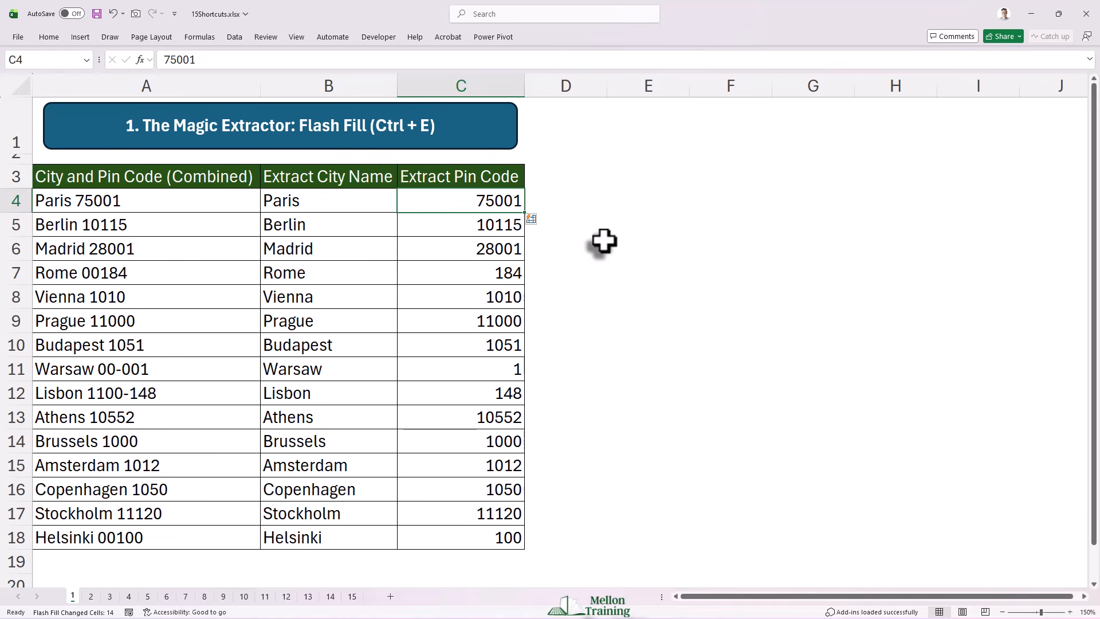
Step: Turn on filtering for the employee data on sheet 2
click(92, 595)
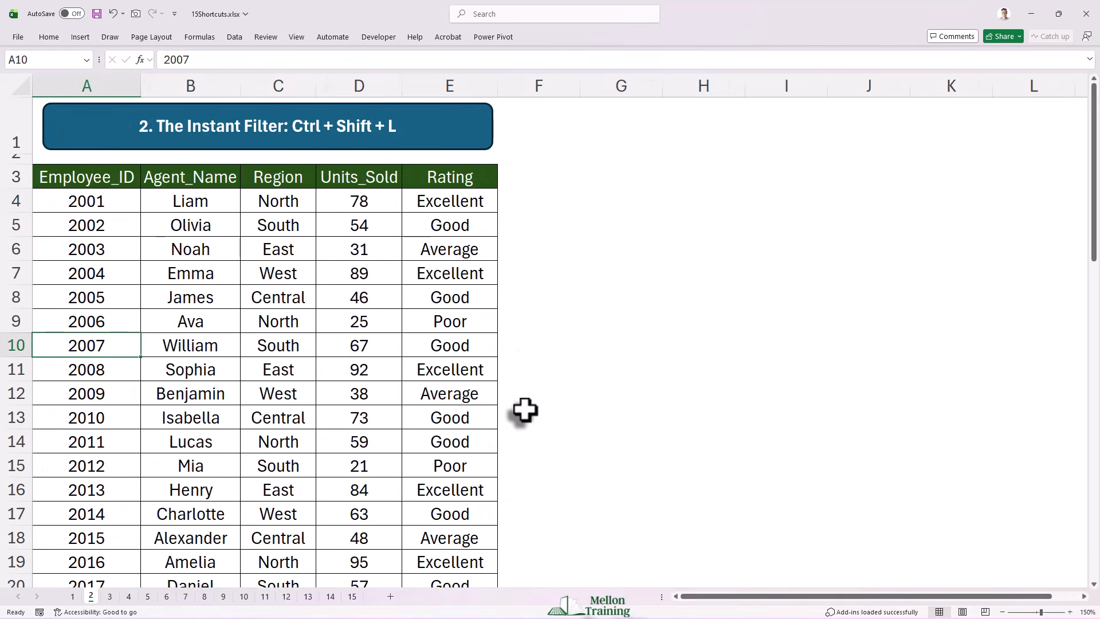
scroll(164, 369, down, 13)
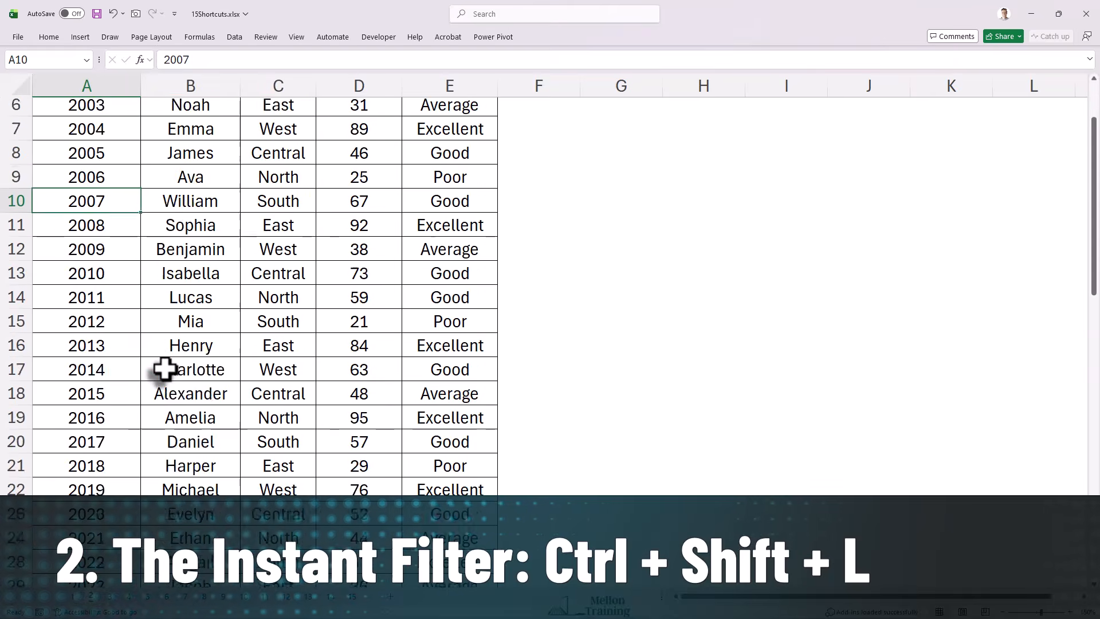
scroll(164, 370, up, 13)
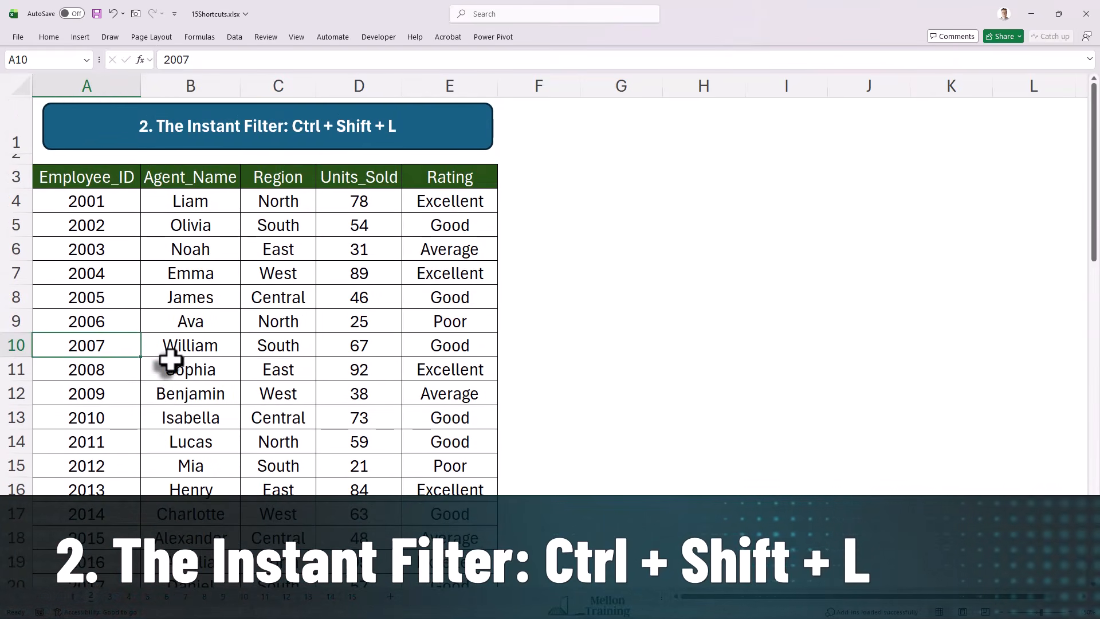
click(195, 299)
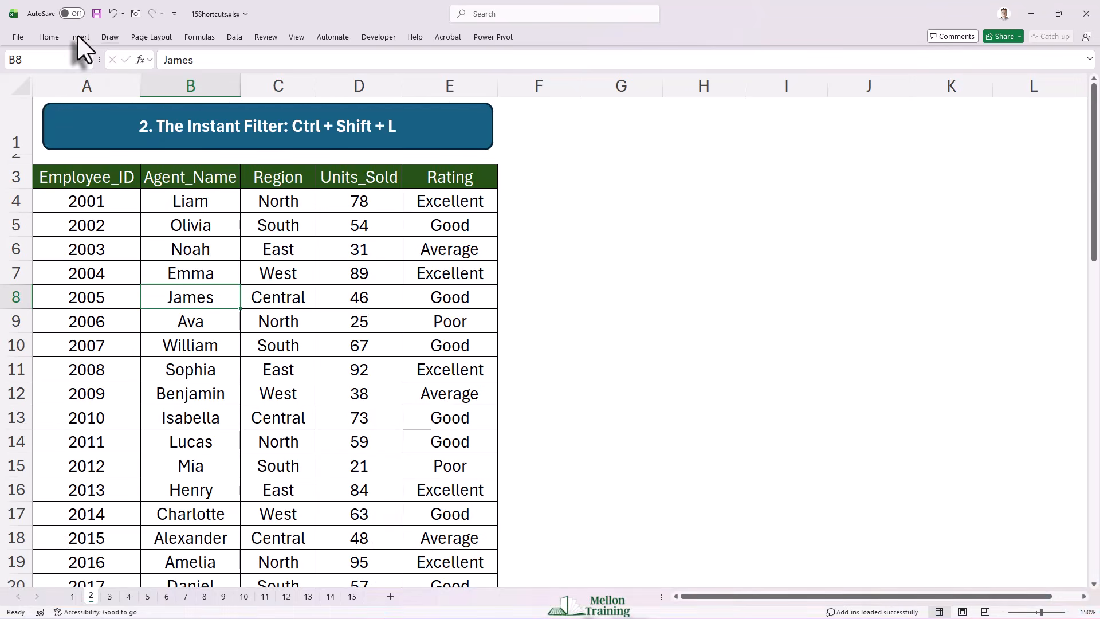
click(229, 39)
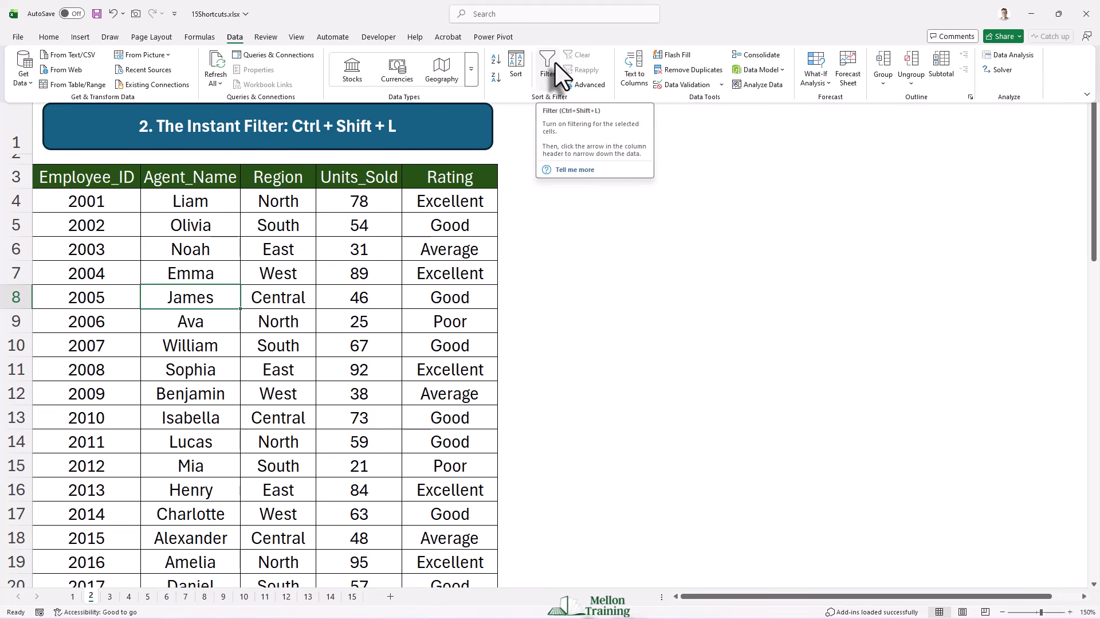
click(189, 267)
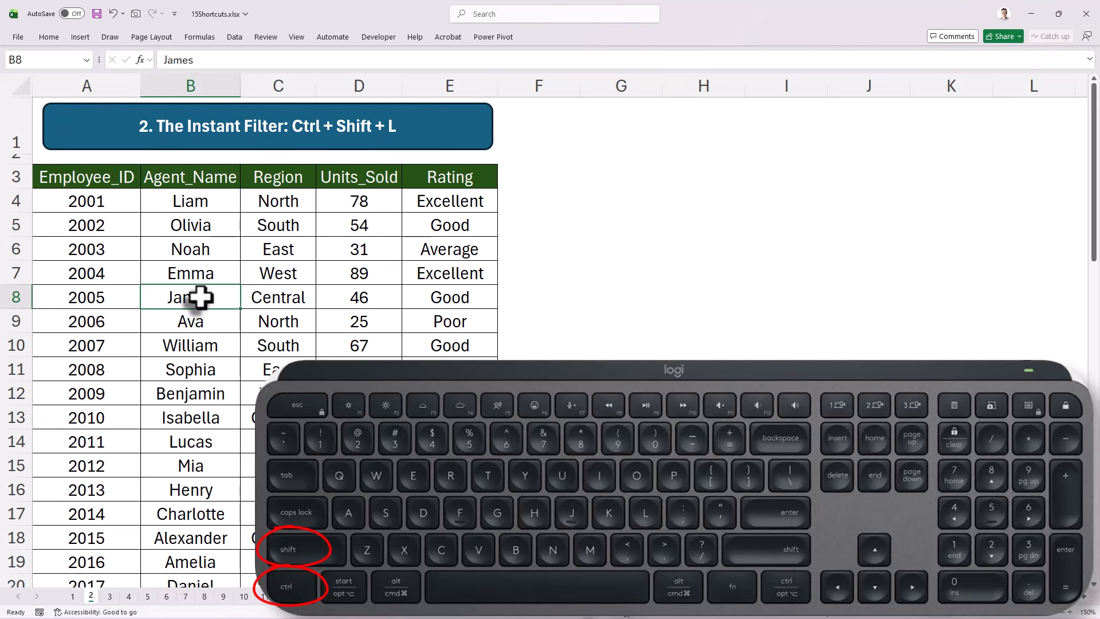
key(ctrl+shift+l)
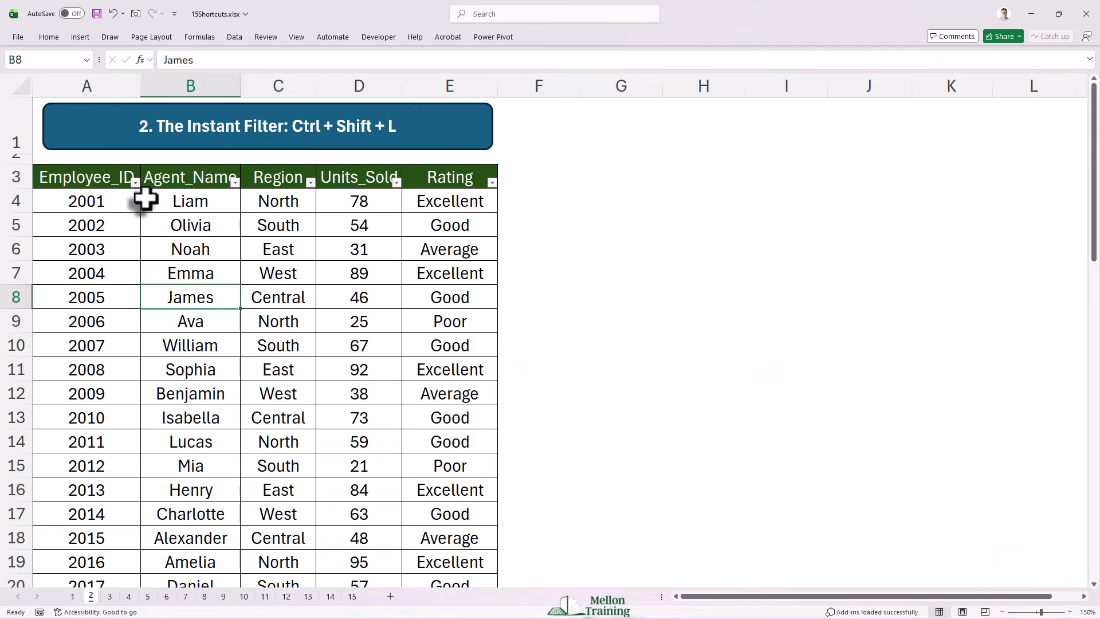
Step: Look through the filter options of the header columns, including Rating, and switch the filtering off again
click(136, 184)
click(136, 184)
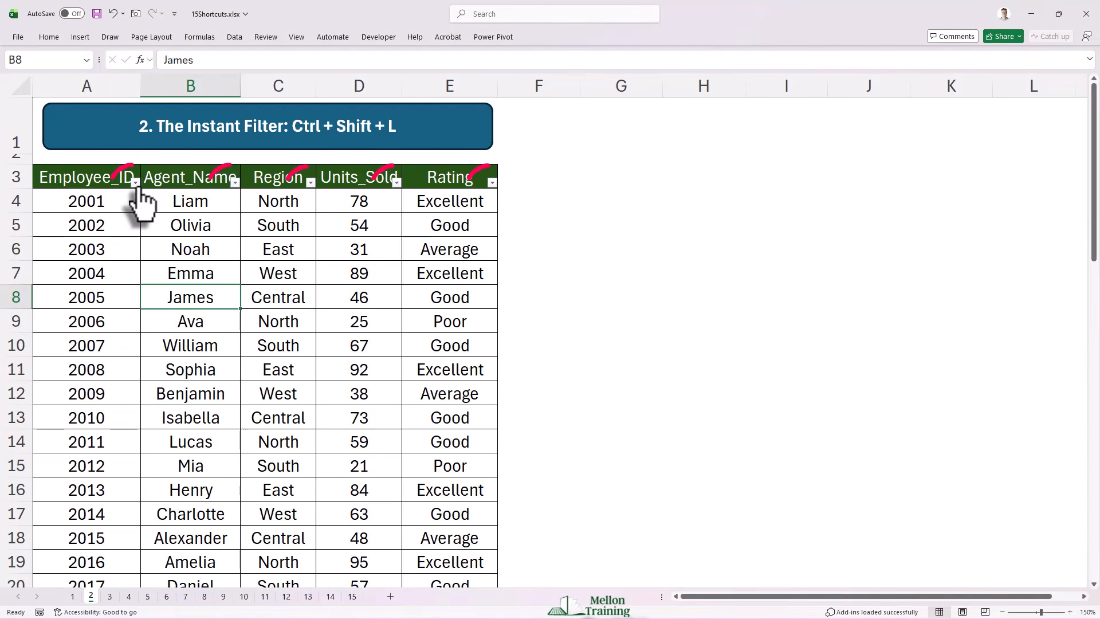
click(243, 184)
click(235, 184)
click(234, 183)
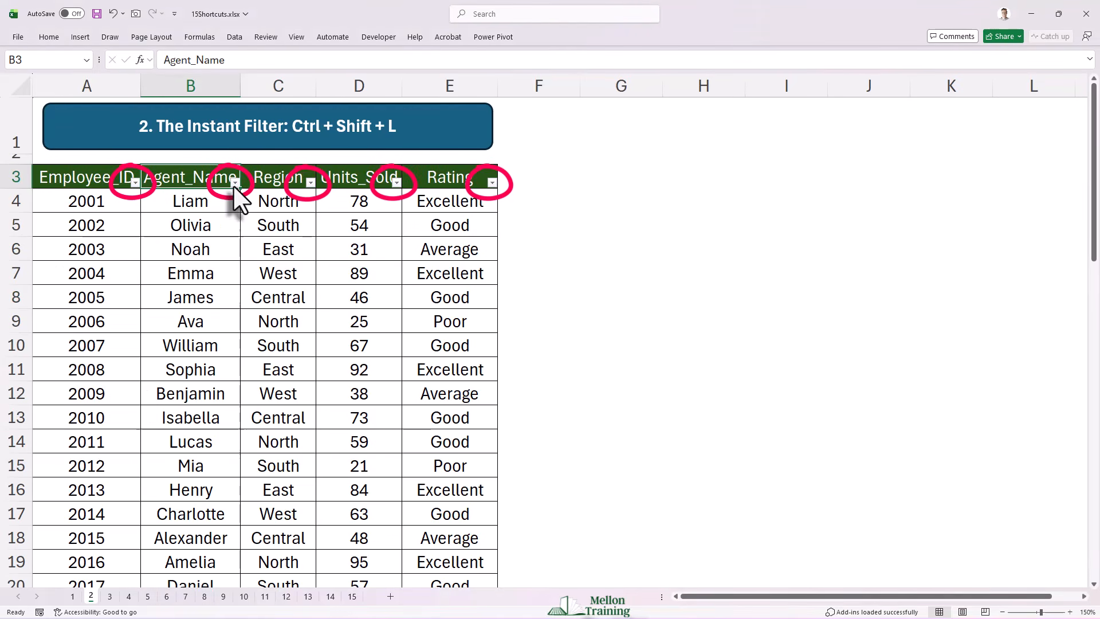
click(311, 182)
click(310, 182)
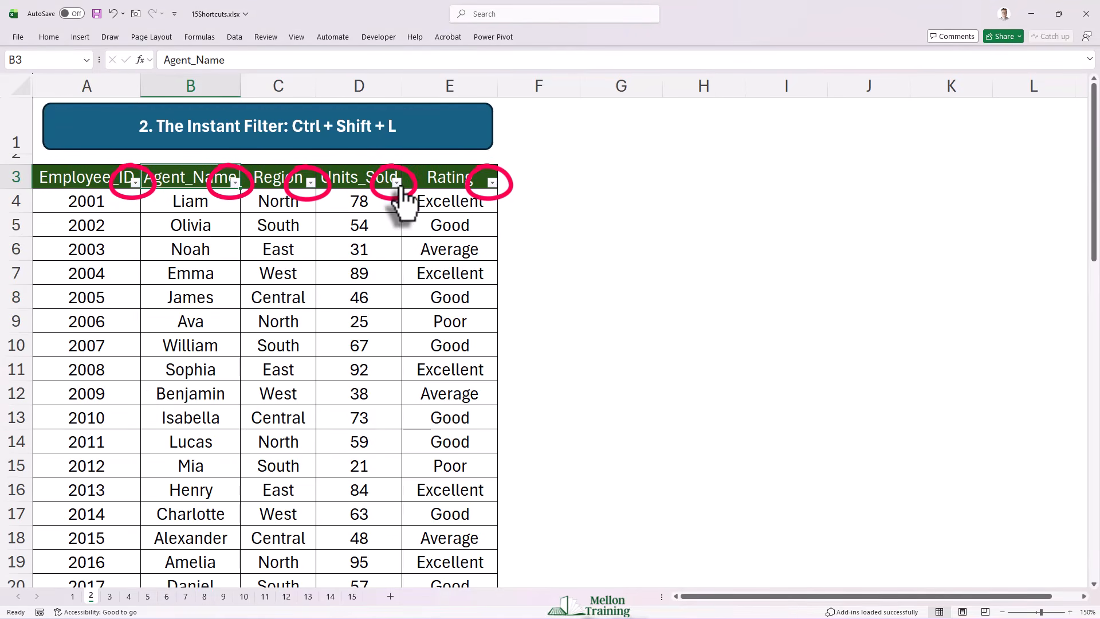
click(492, 182)
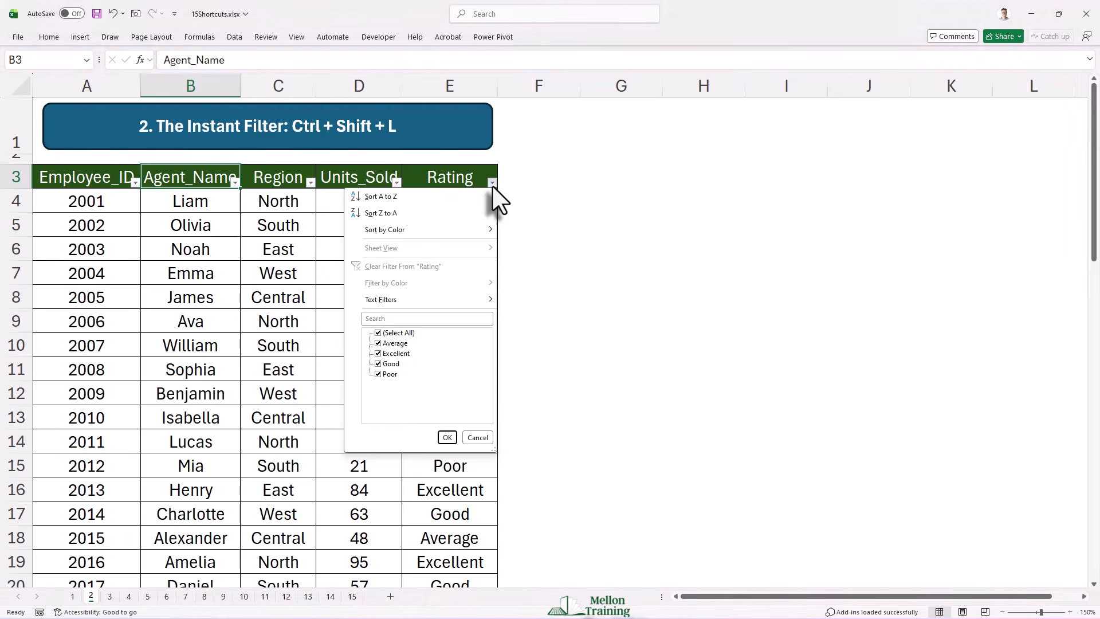
click(492, 182)
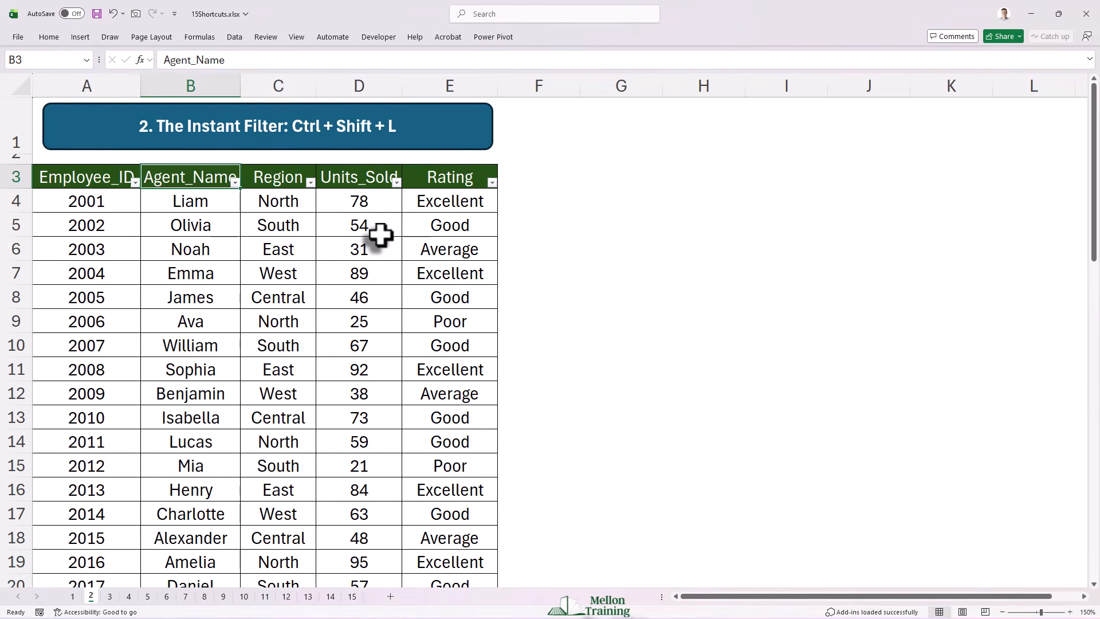
click(190, 315)
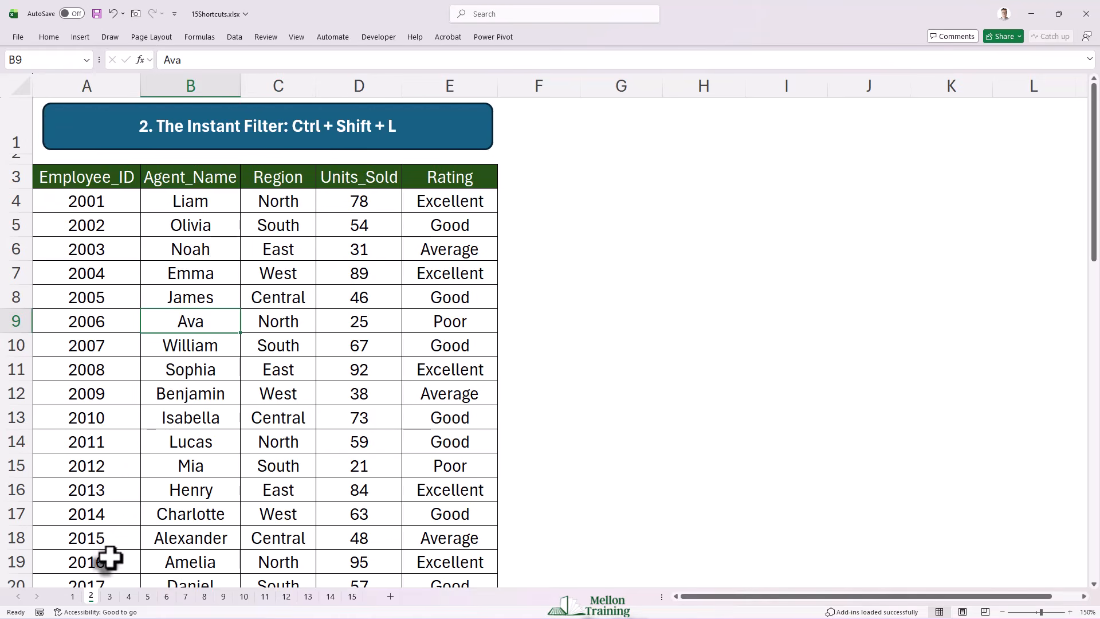
Step: Convert the employee data on sheet 3 into a table with headers and look over its rows
click(110, 597)
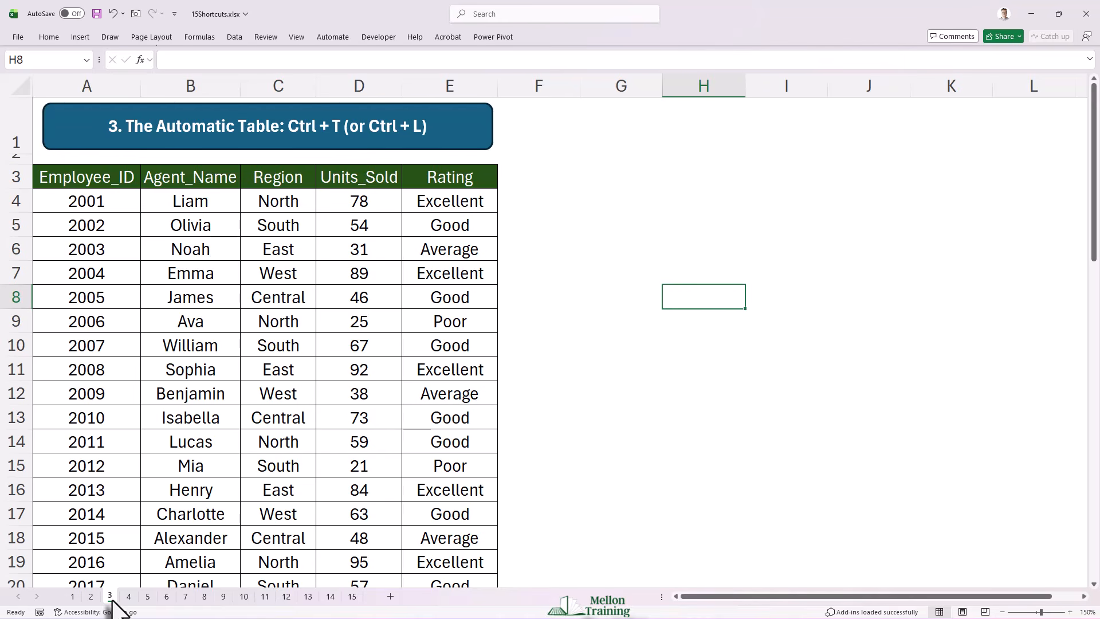
click(194, 321)
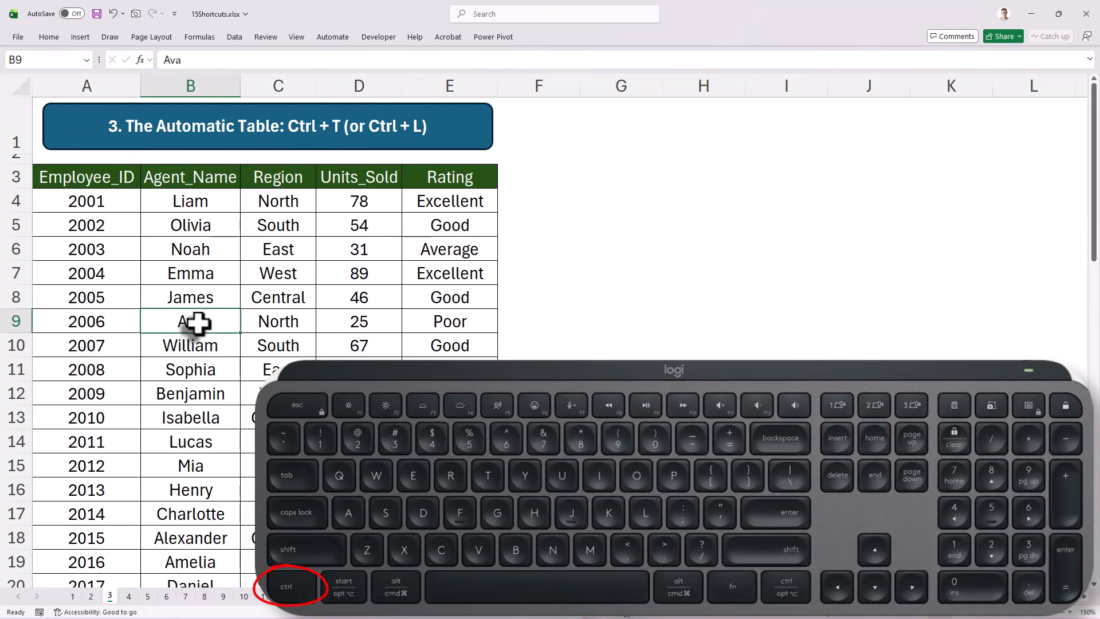
key(ctrl+t)
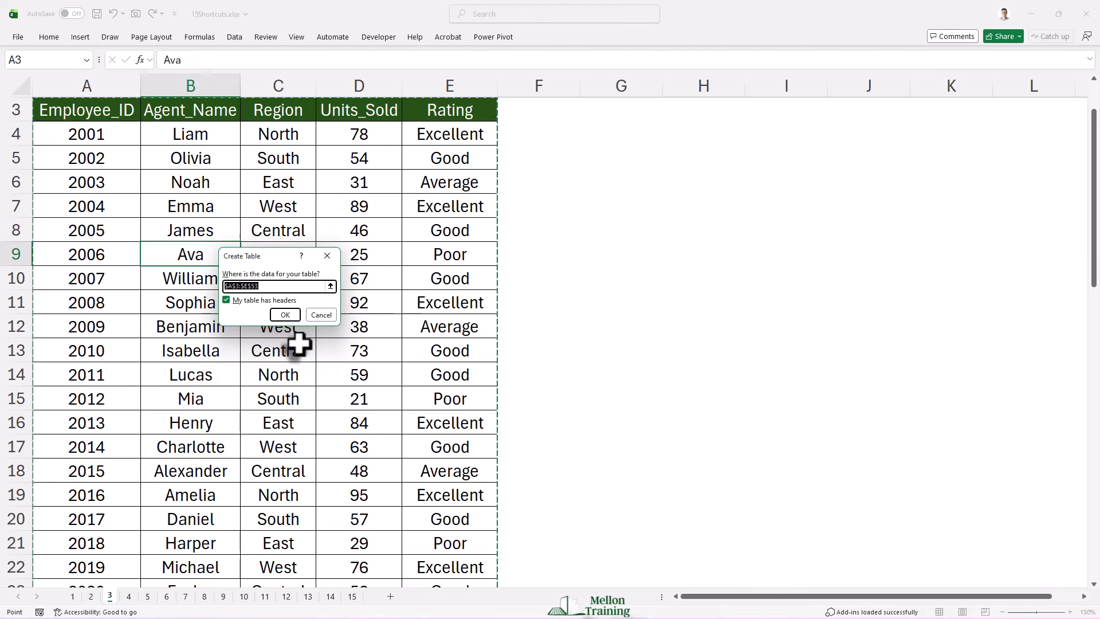
key(Return)
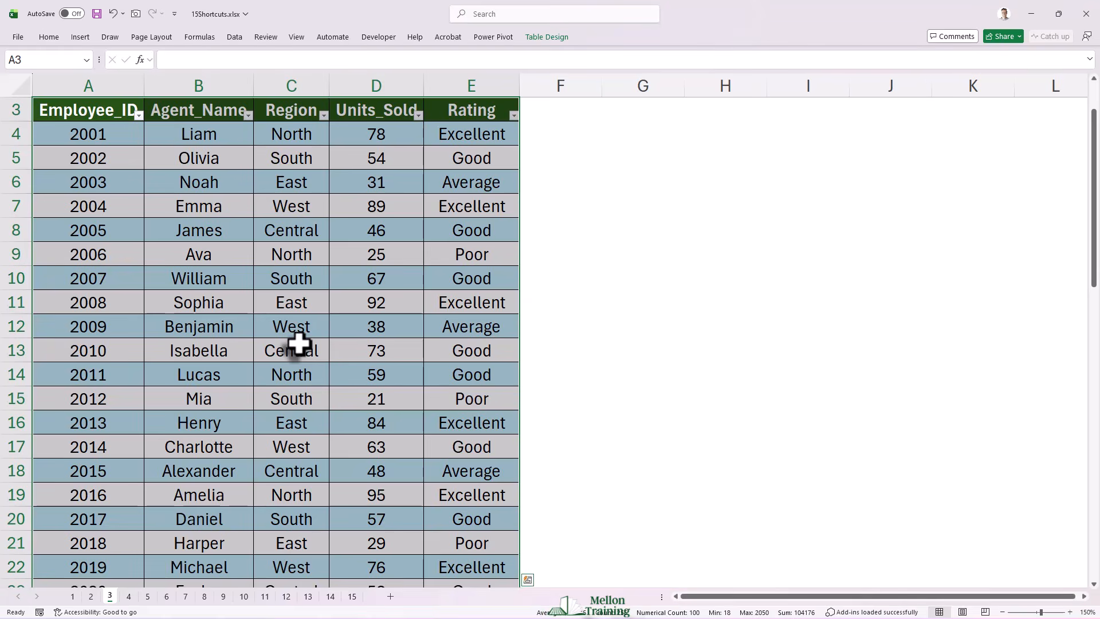
scroll(299, 344, up, 1)
click(291, 303)
scroll(289, 346, down, 7)
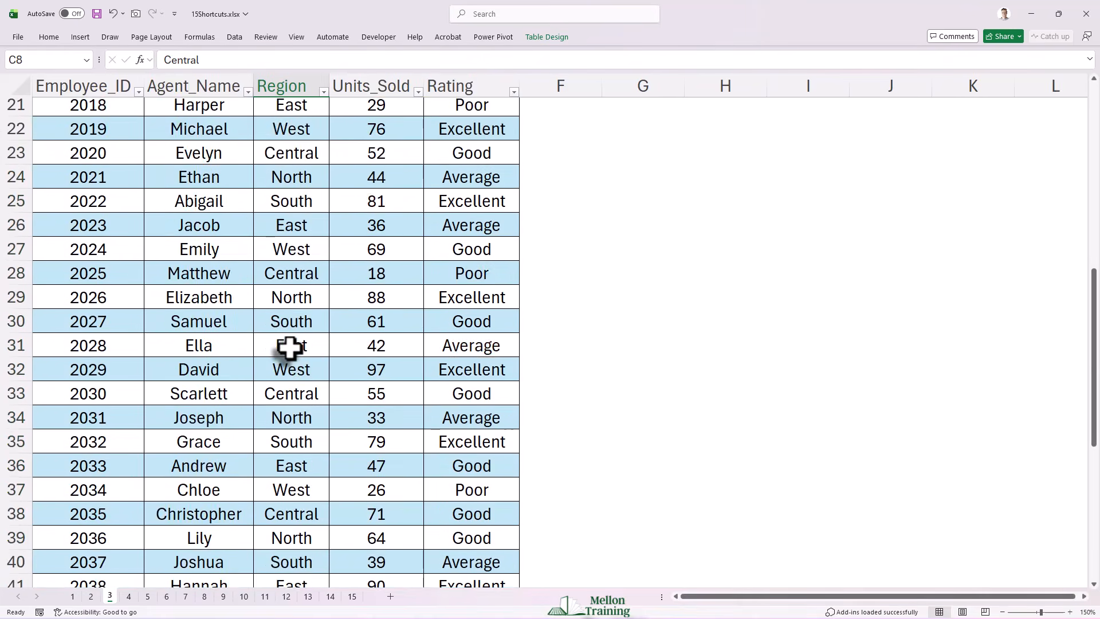
scroll(289, 347, down, 6)
scroll(290, 348, up, 13)
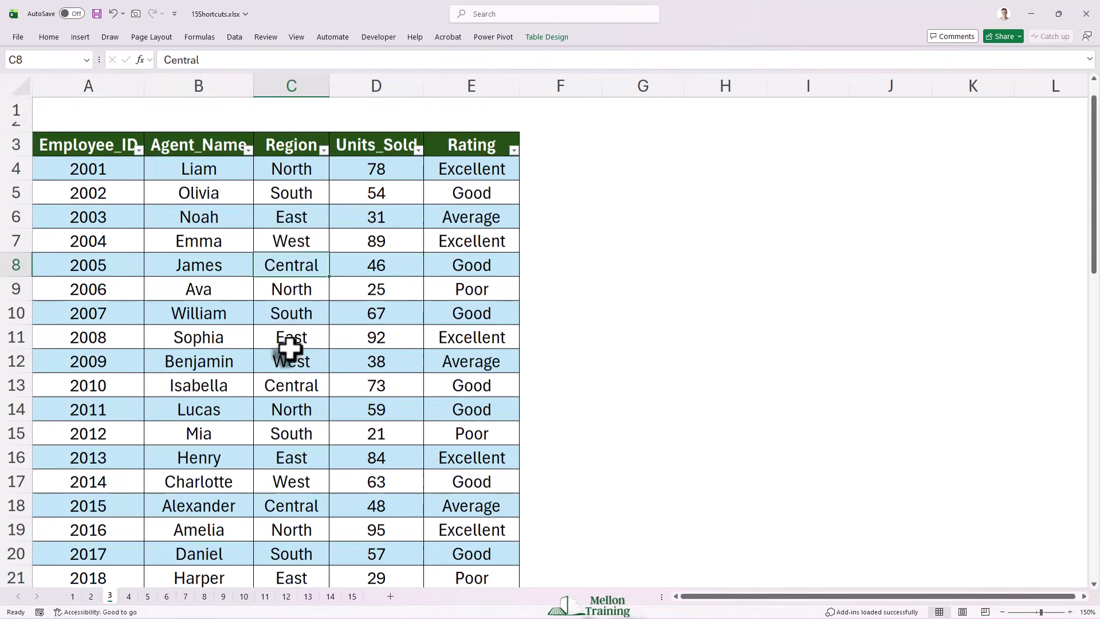
scroll(291, 348, up, 1)
Step: Select all Amount values on sheet 4 and choose the Currency format with the $ symbol and 2 decimal places
click(130, 596)
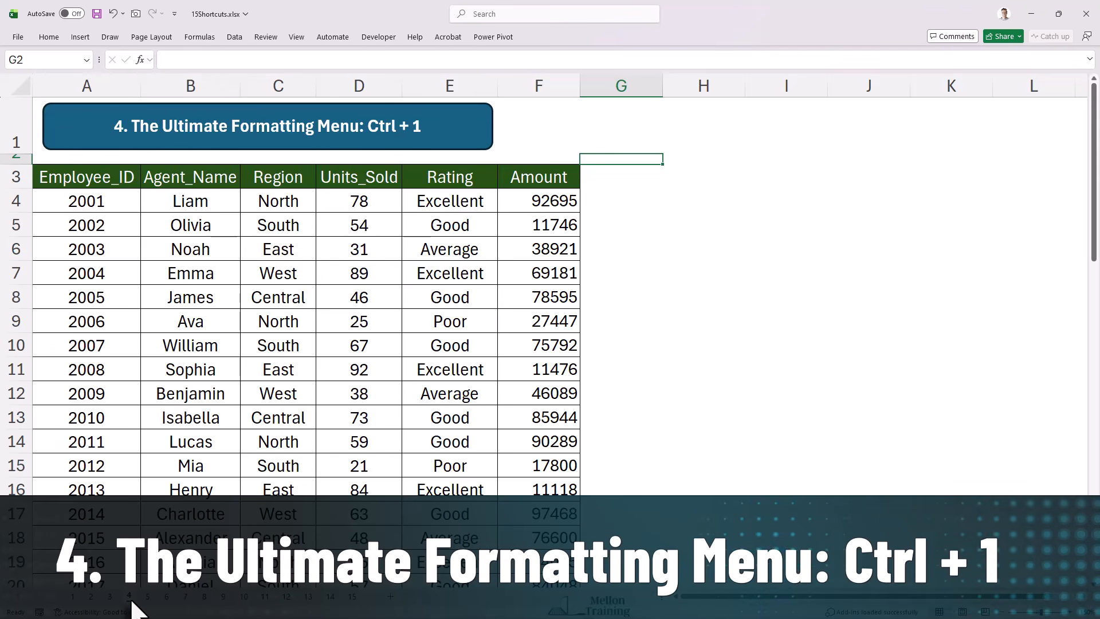
click(559, 198)
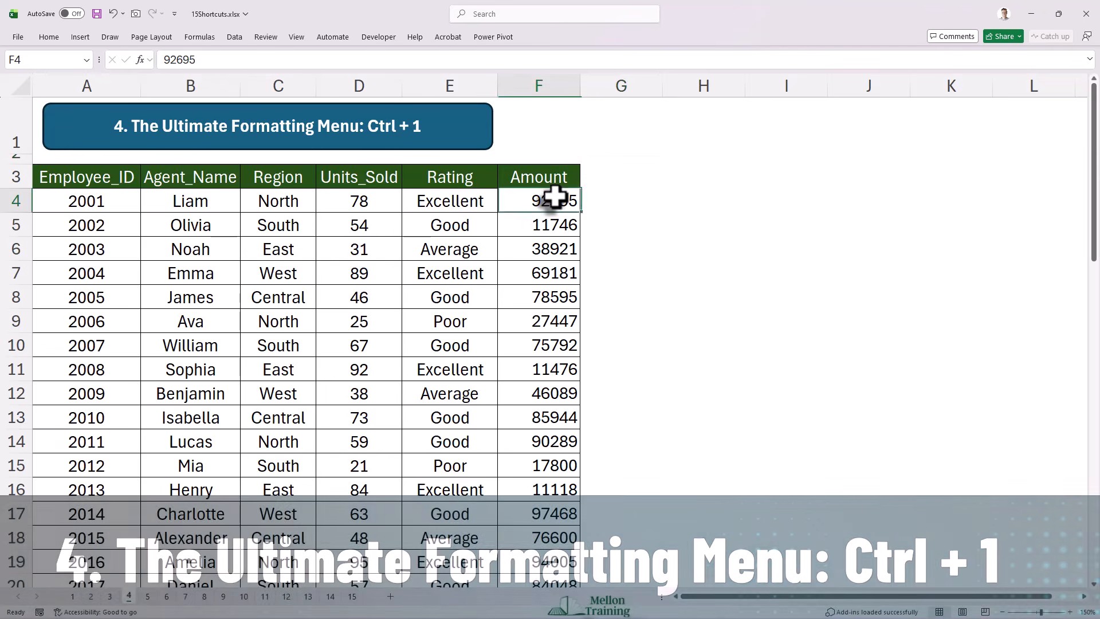
key(ctrl+shift+Down)
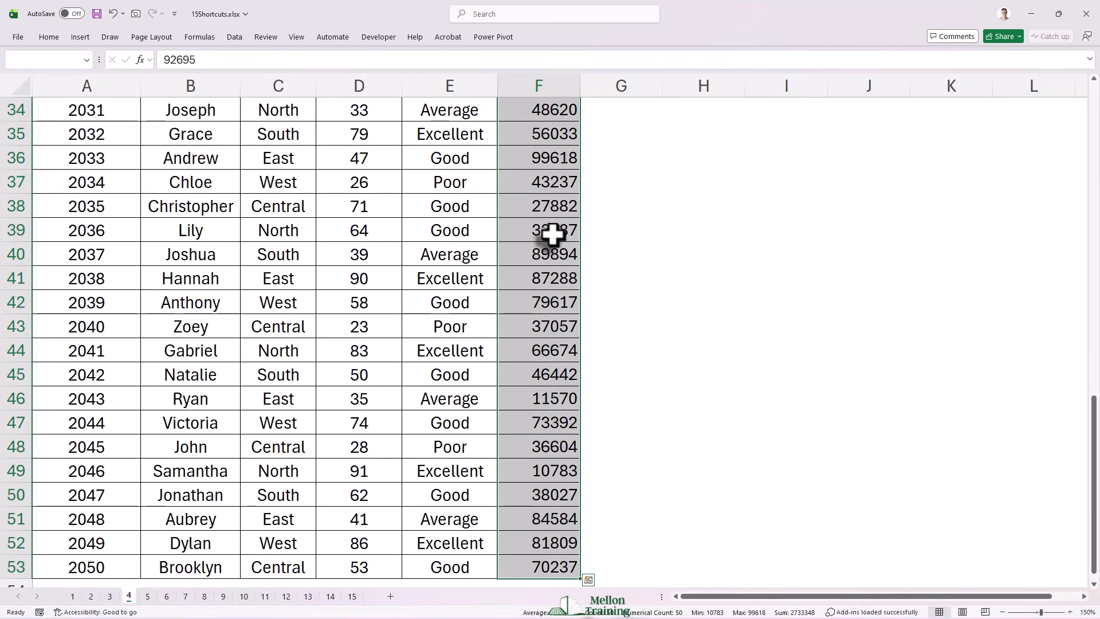
scroll(547, 286, up, 11)
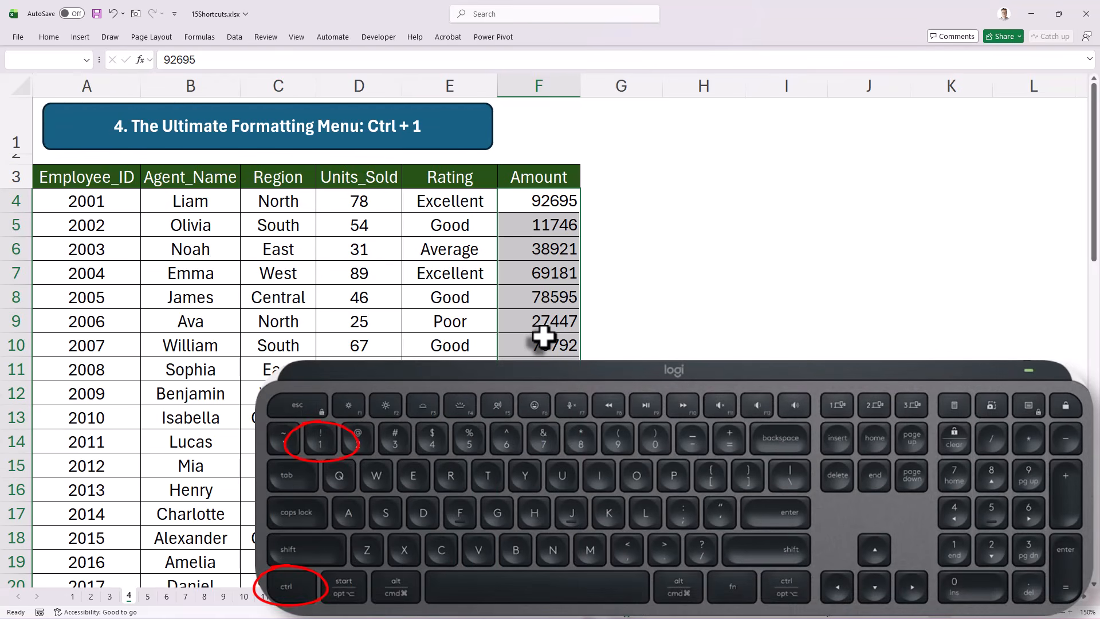
key(ctrl+1)
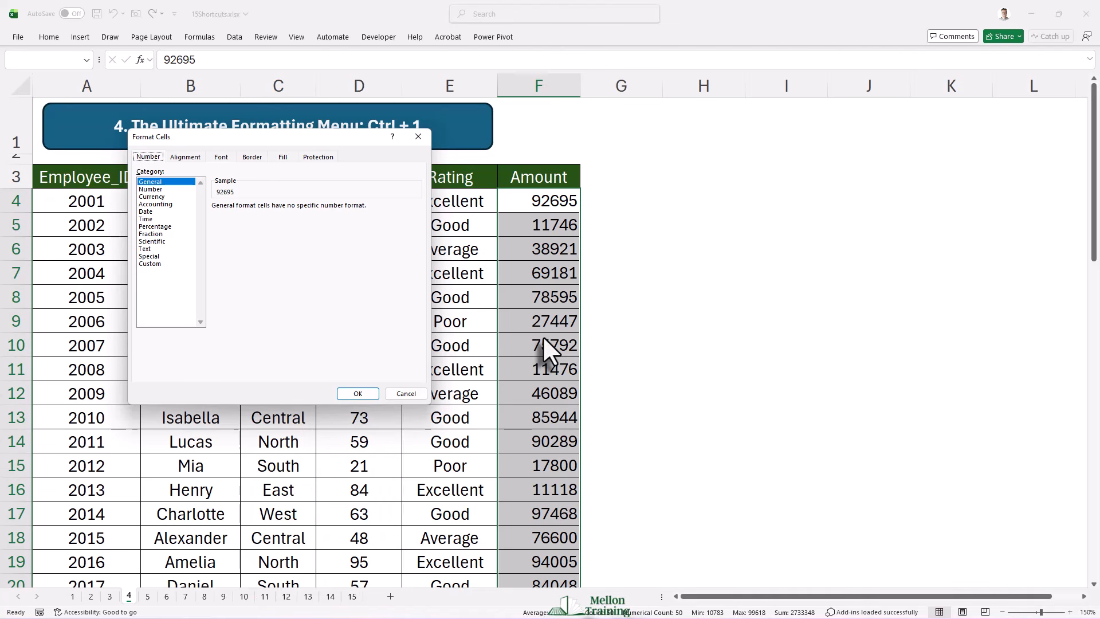
click(159, 197)
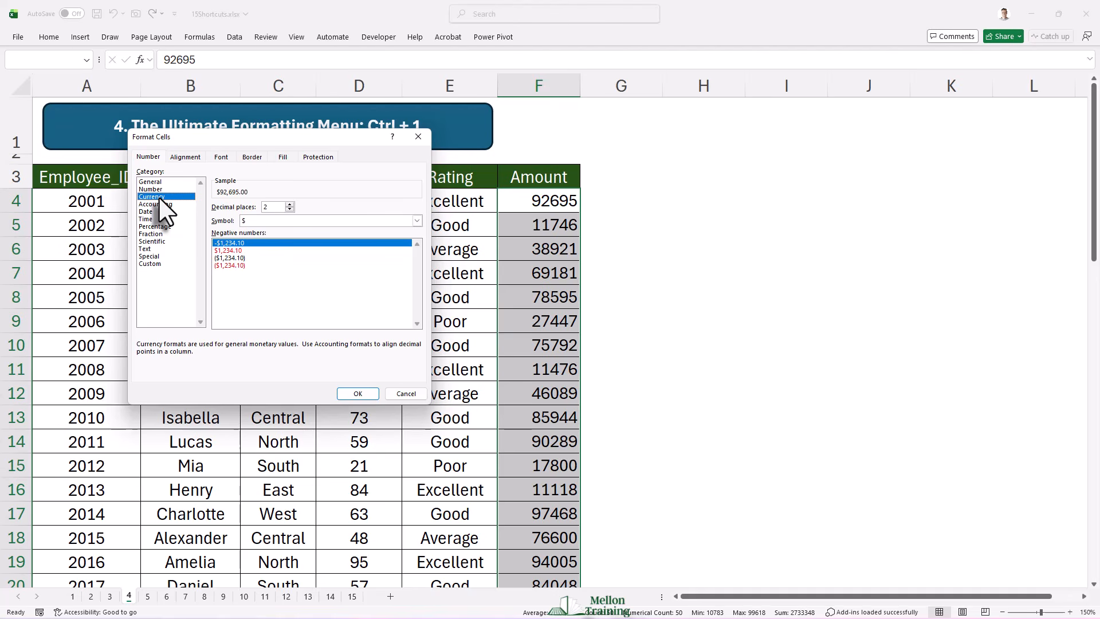
Step: Center the Amount values horizontally and apply a light background fill to them
click(185, 159)
click(221, 193)
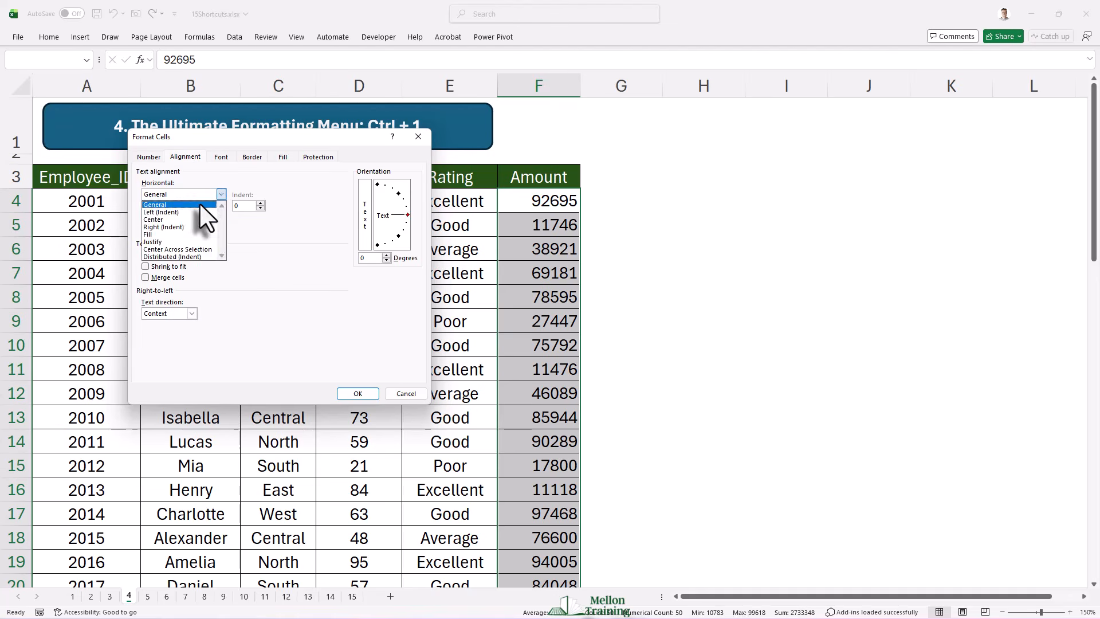
click(183, 210)
click(282, 157)
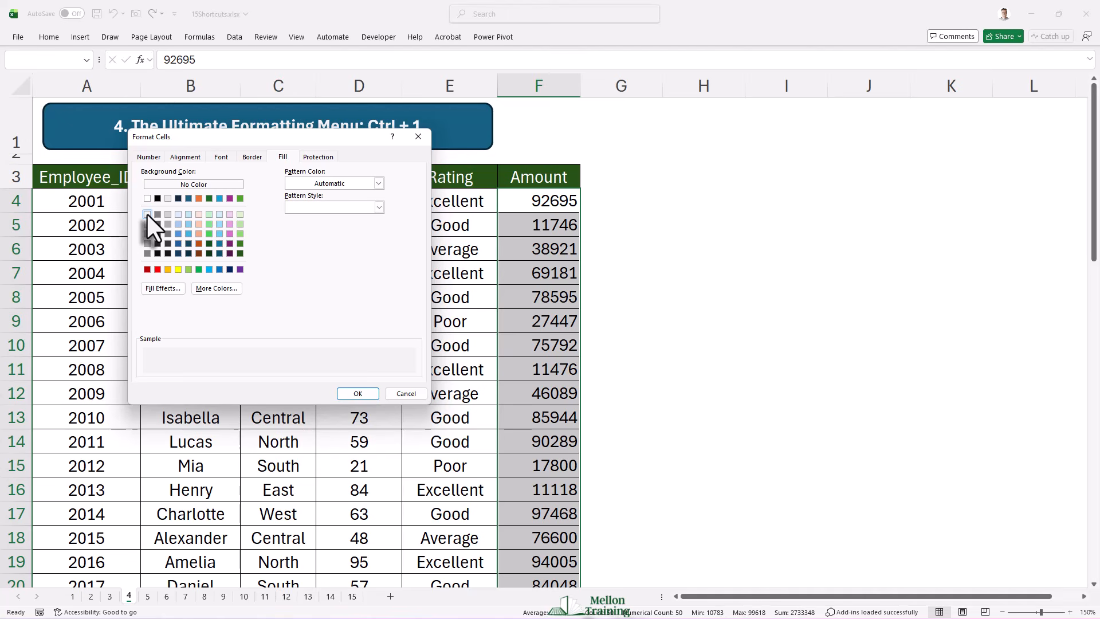
click(357, 394)
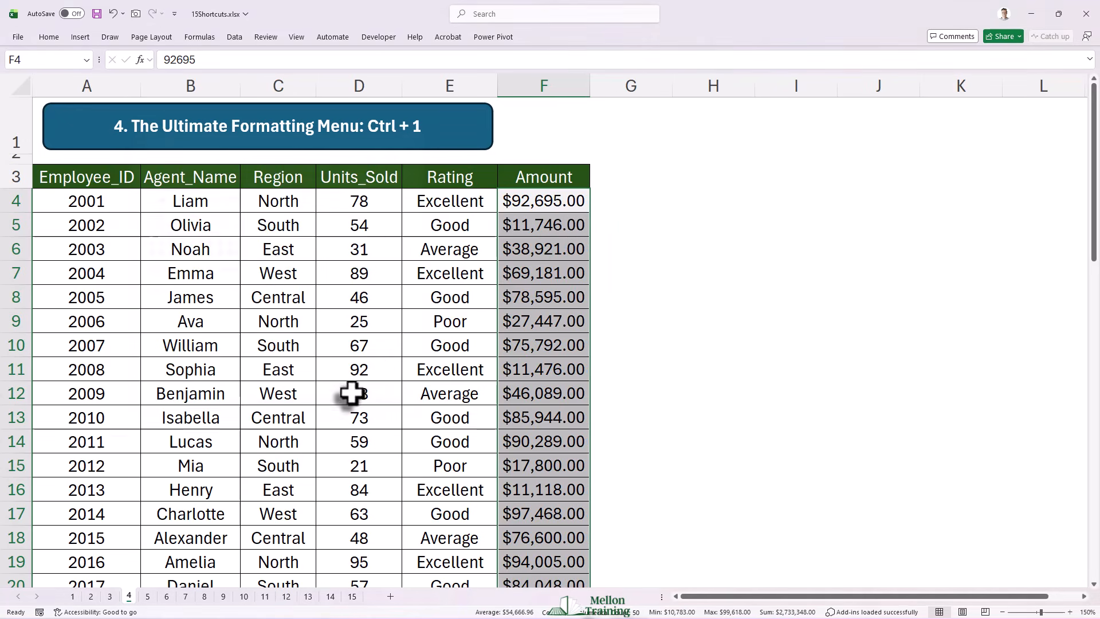
click(624, 208)
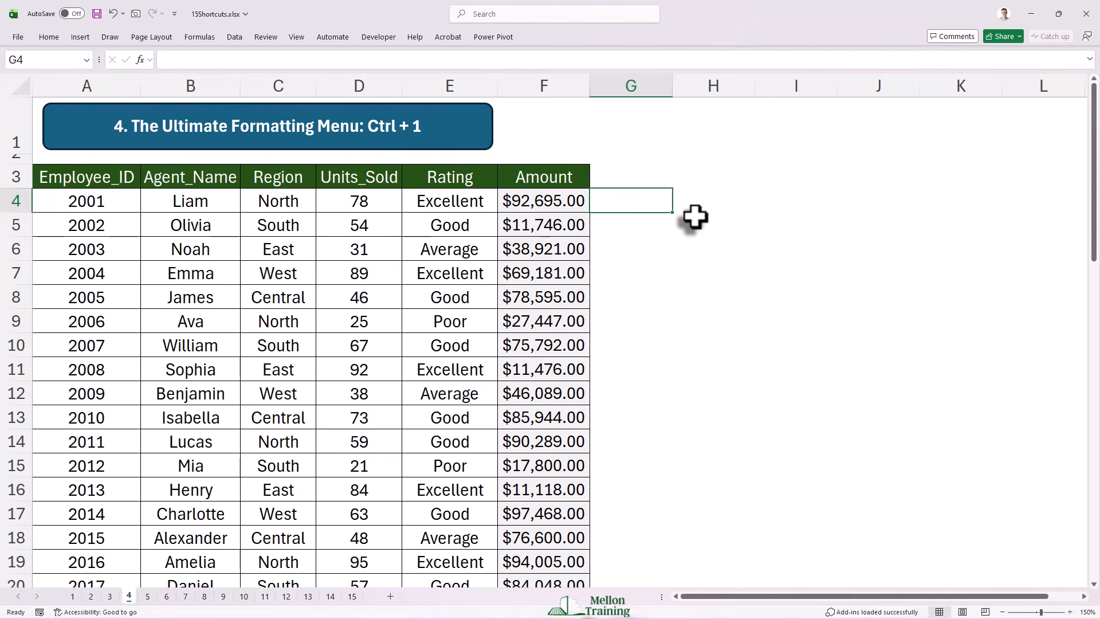
Step: Select the entire employee data range on sheet 5, from Employee_ID to Rating, and look through its rows
click(147, 597)
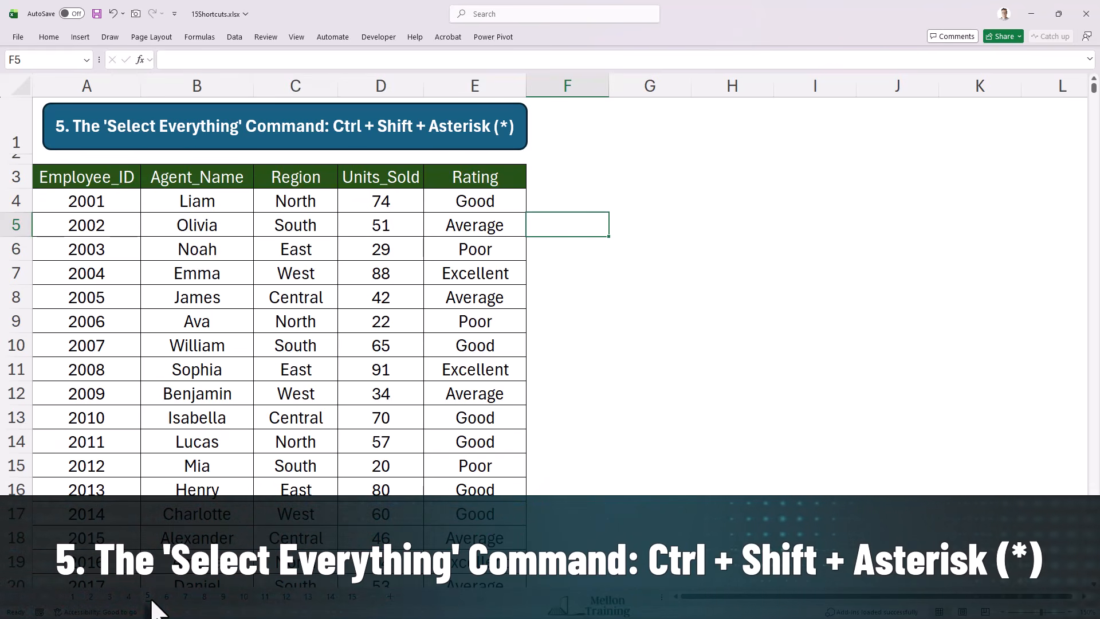
click(152, 441)
scroll(152, 429, down, 20)
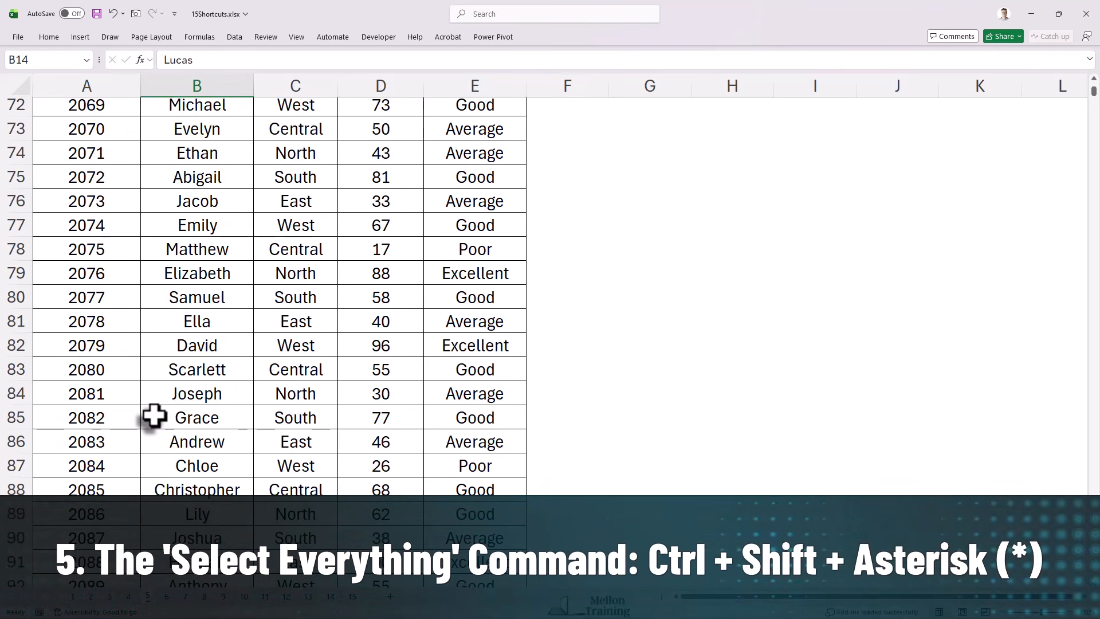
drag(1094, 100, 1074, 81)
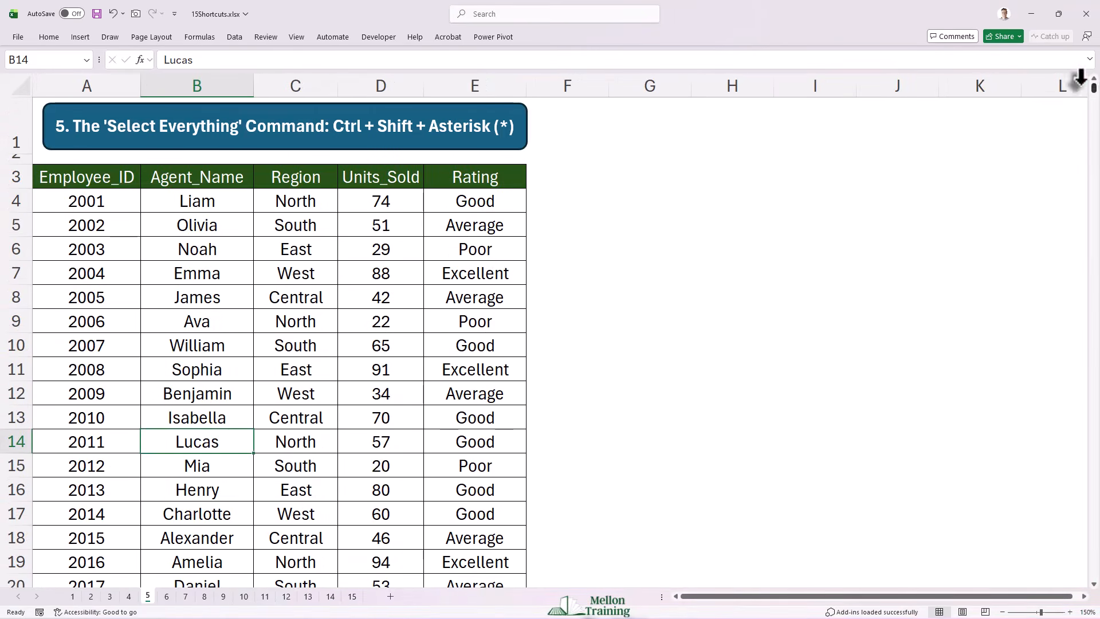
click(213, 293)
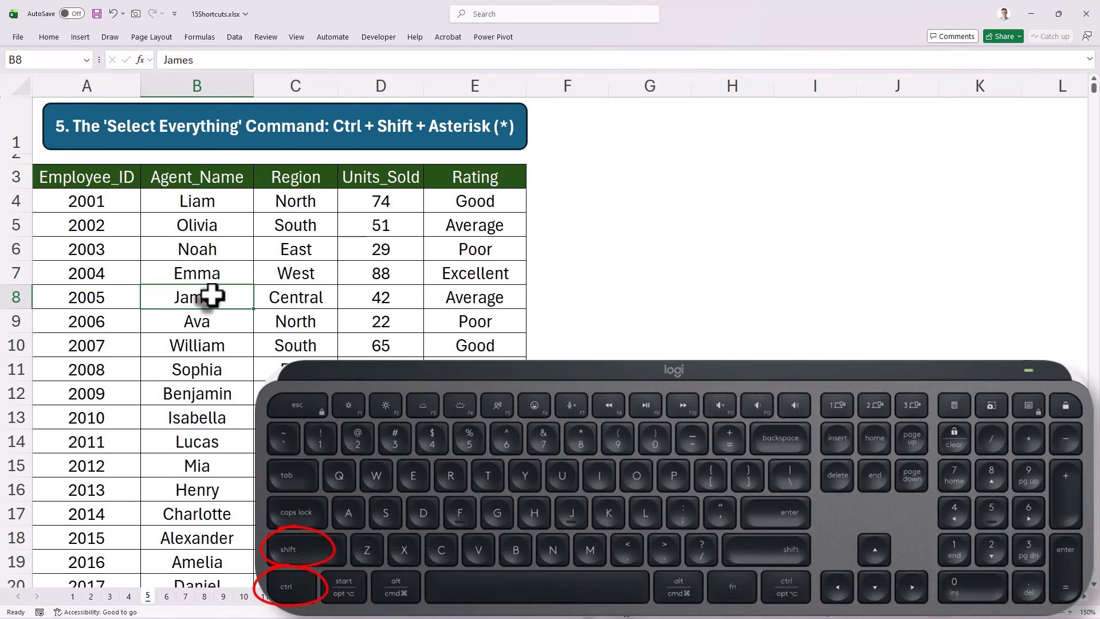
key(ctrl+shift+8)
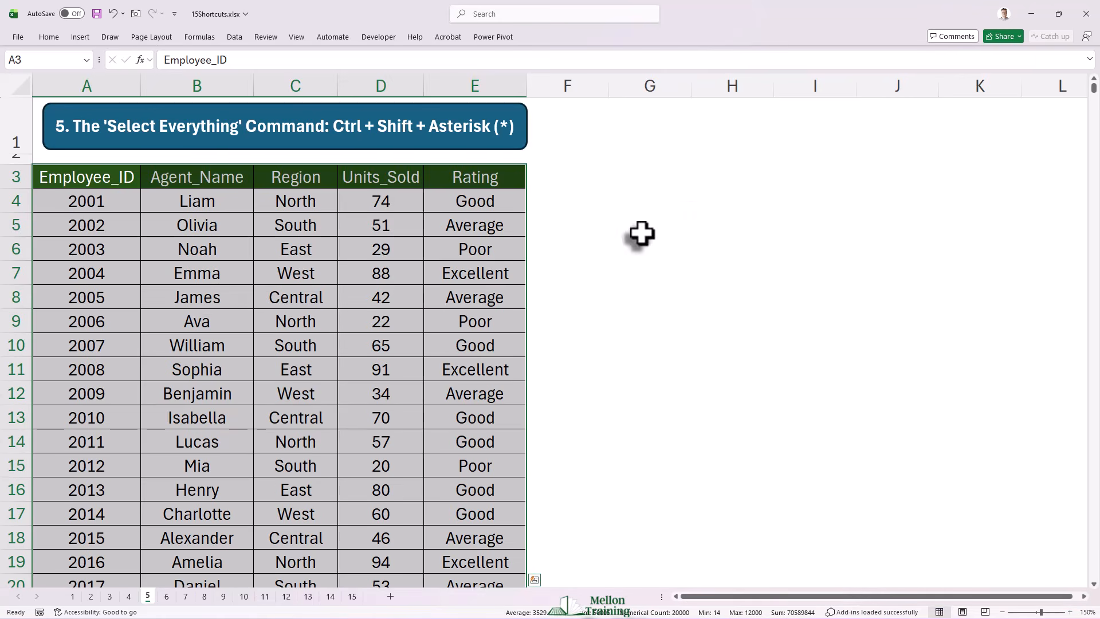
mouse_move(1095, 90)
mouse_down()
mouse_move(1073, 599)
mouse_move(1093, 369)
mouse_move(1093, 83)
mouse_up()
scroll(916, 435, down, 3)
scroll(887, 421, up, 4)
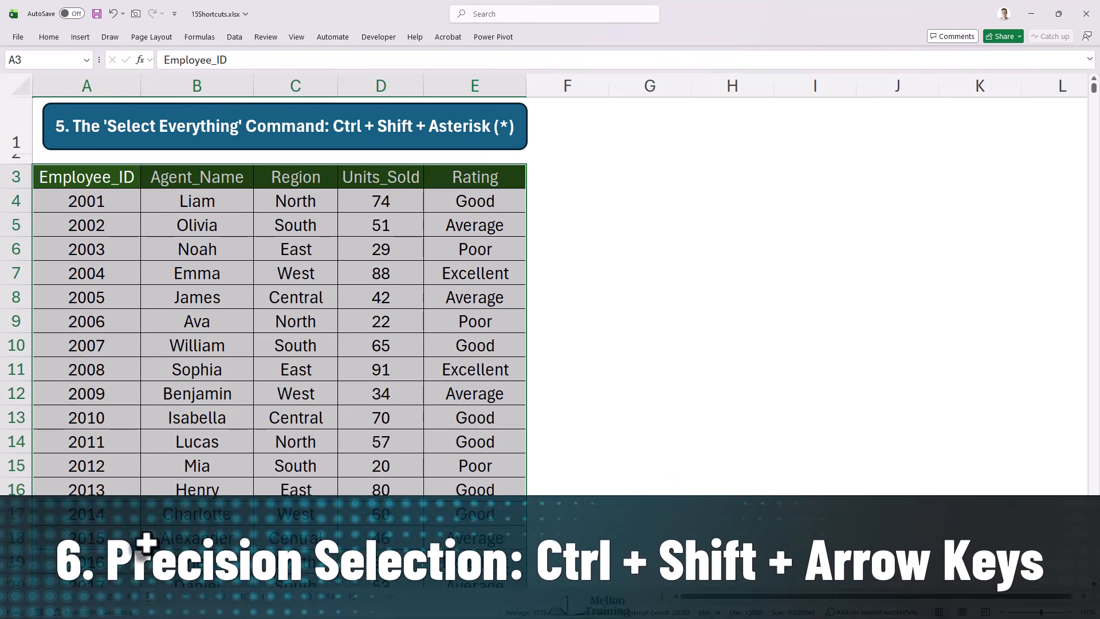
Step: On sheet 6, extend the selection from the Employee_ID header down its whole column, and separately across the header row to Rating
click(167, 598)
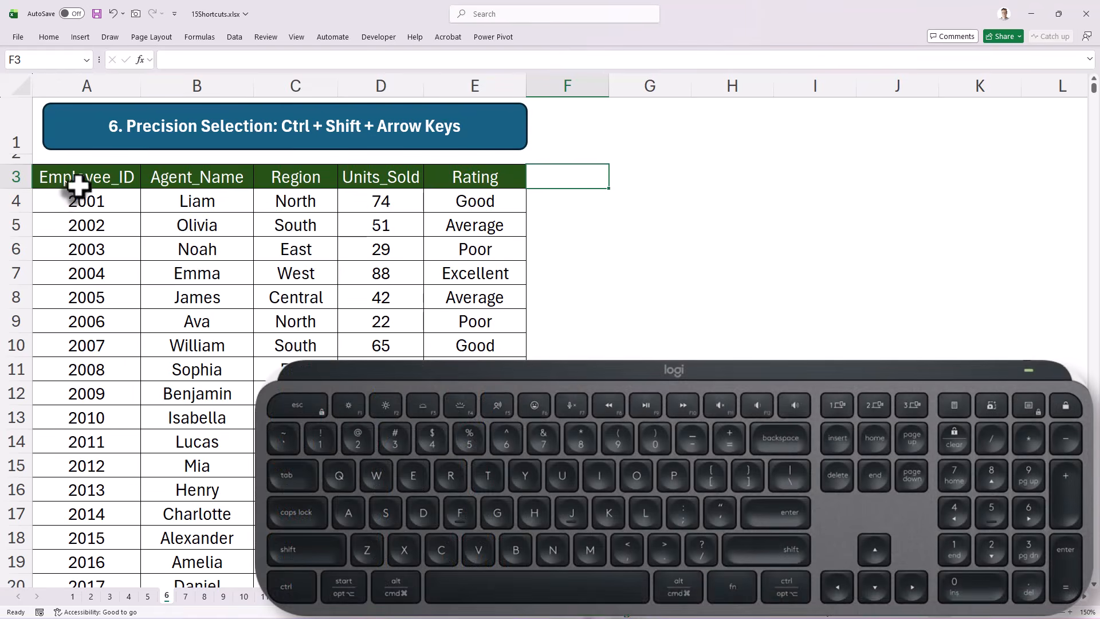
click(77, 183)
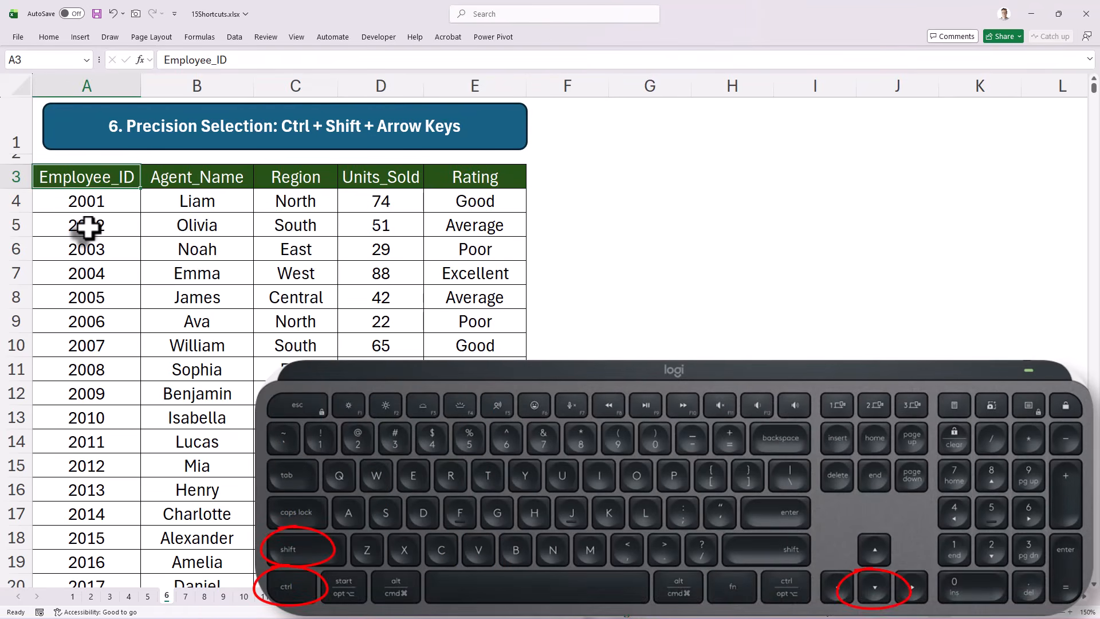
key(ctrl+shift+Down)
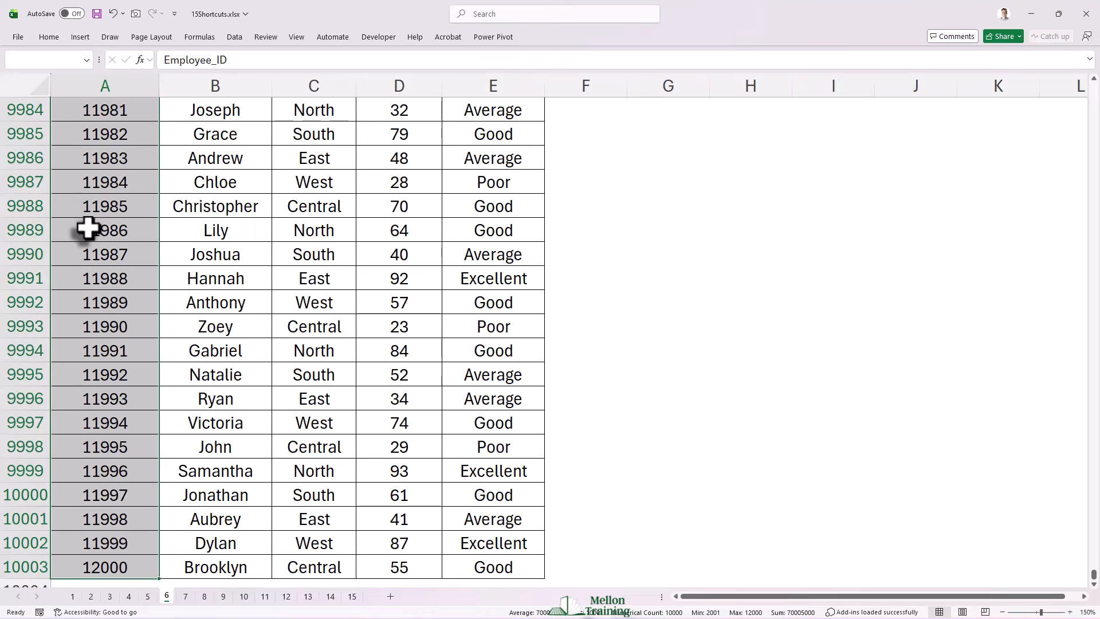
key(ctrl+shift+Up)
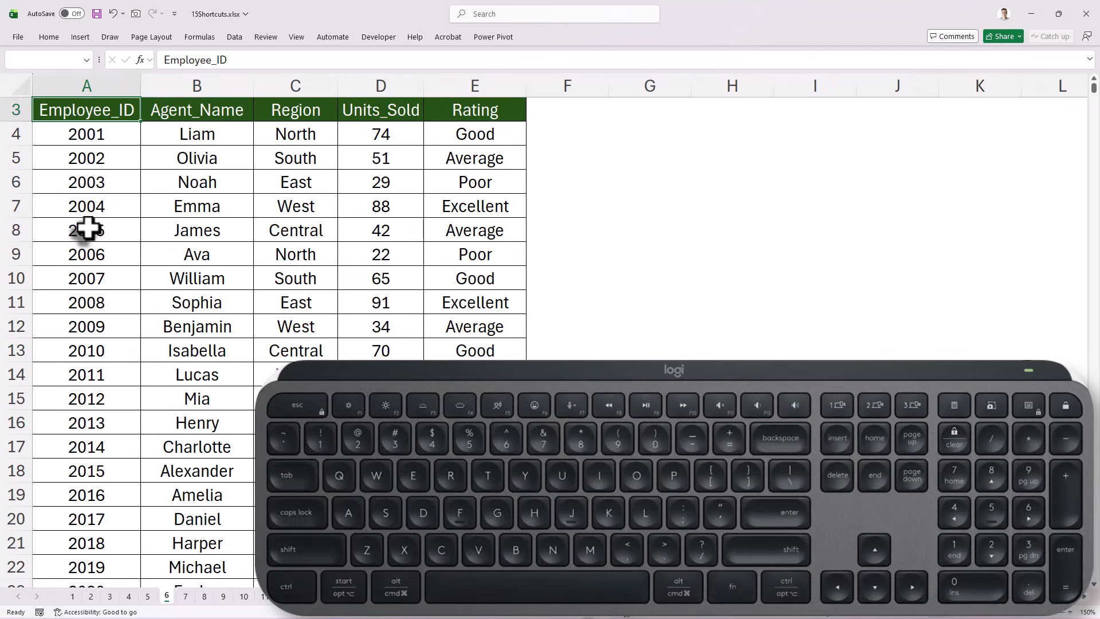
key(ctrl+shift+Right)
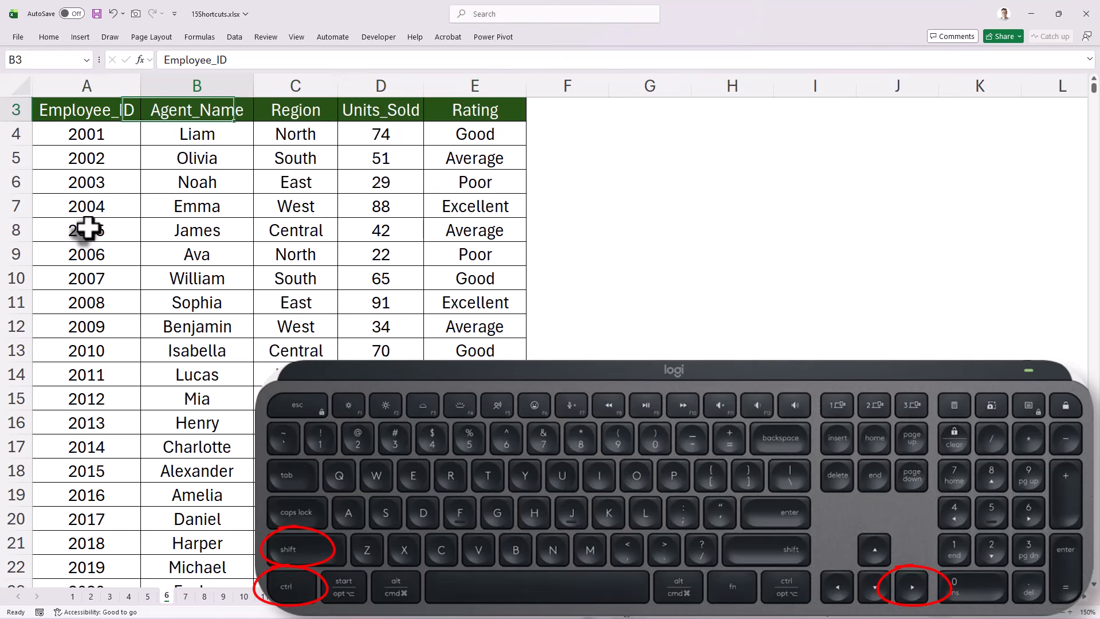
key(Right)
key(ctrl+shift+Down)
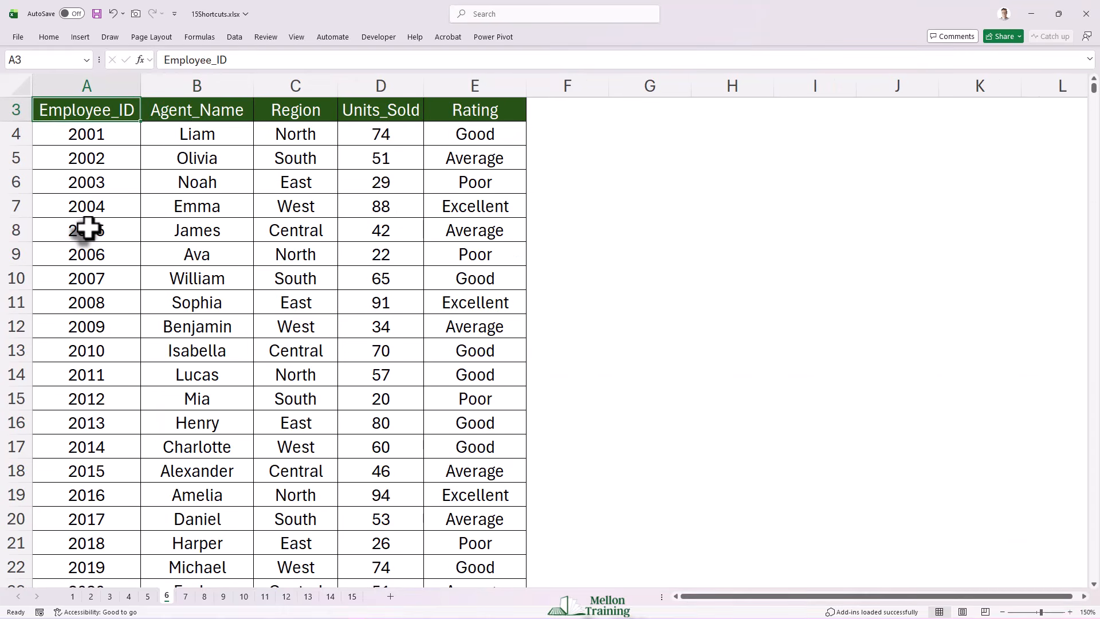
scroll(88, 229, up, 1)
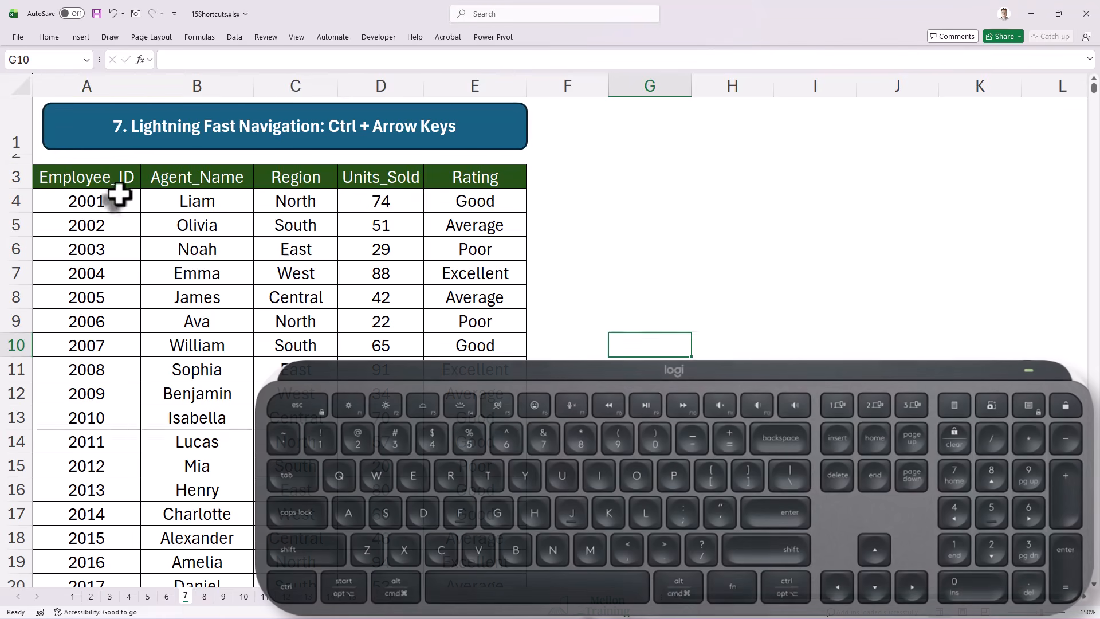
Step: On sheet 7, jump from A4 to the last Employee_ID row, back up to the header, and across to Rating and back
click(123, 199)
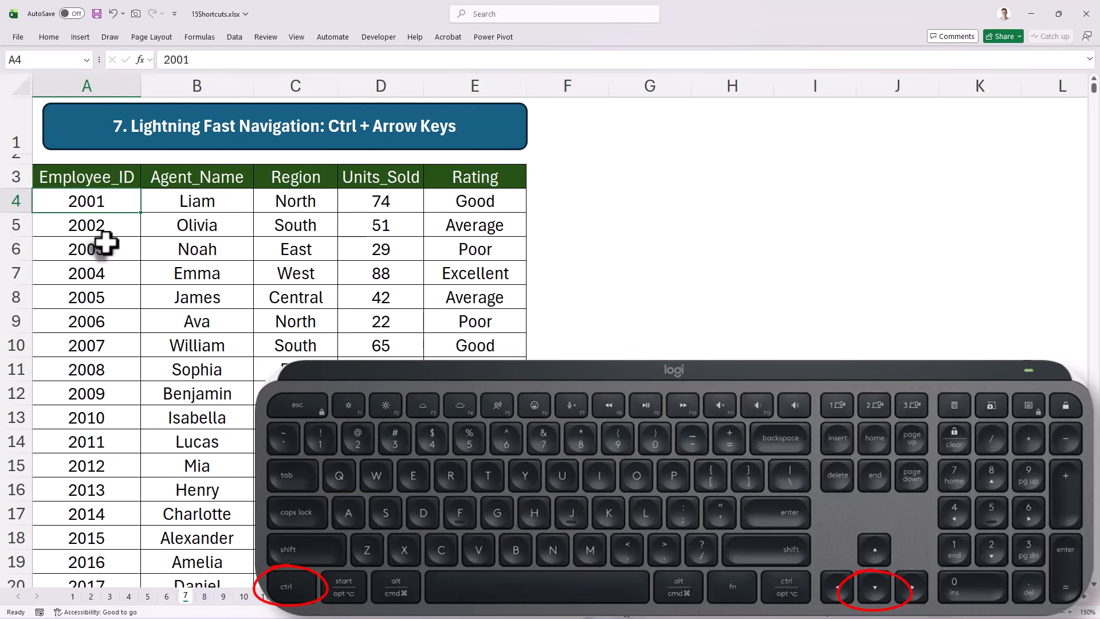
key(ctrl+Down)
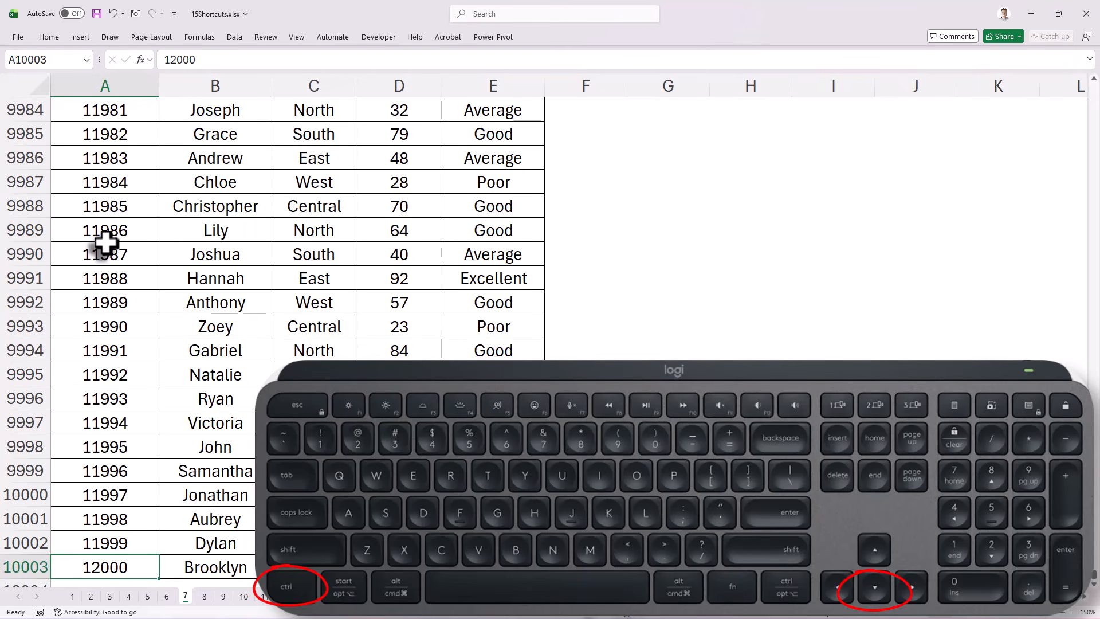
key(ctrl+Up)
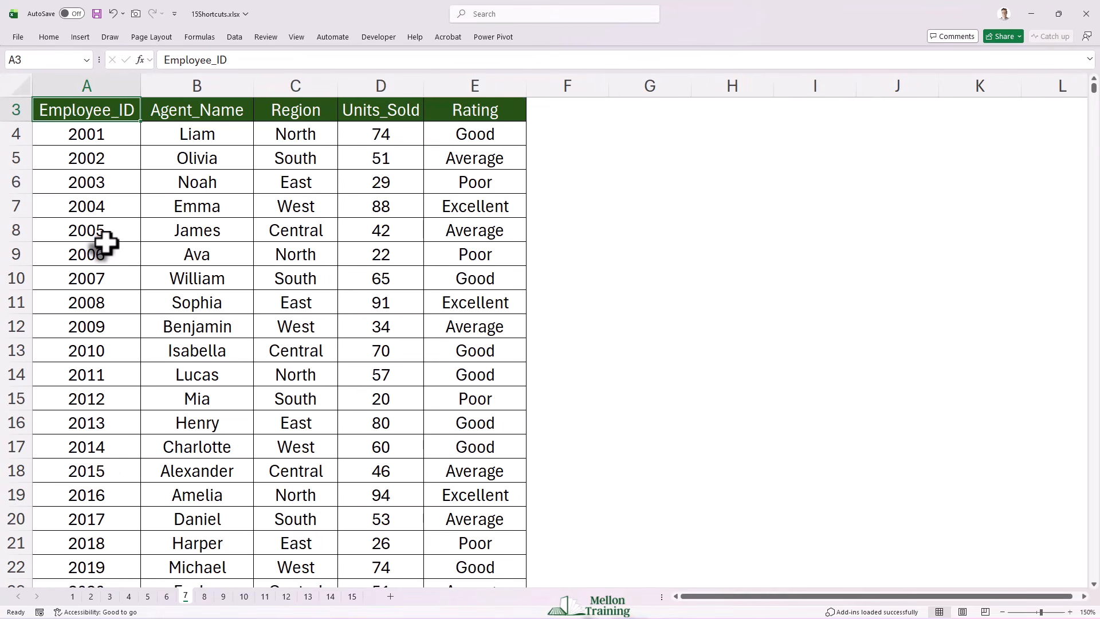
key(ctrl+Right)
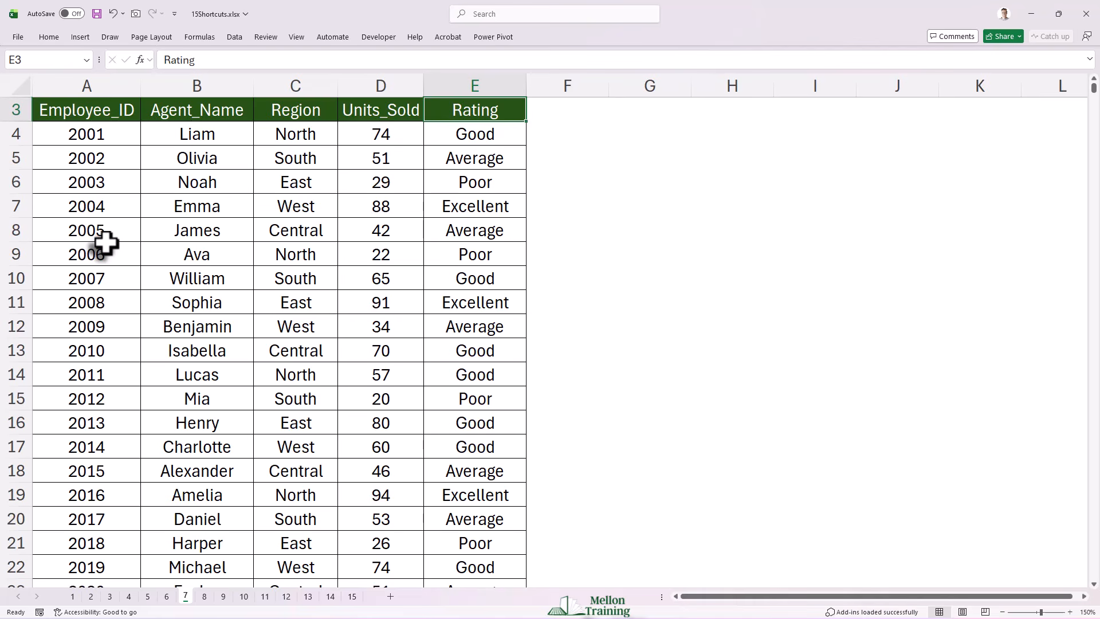
key(ctrl+Left)
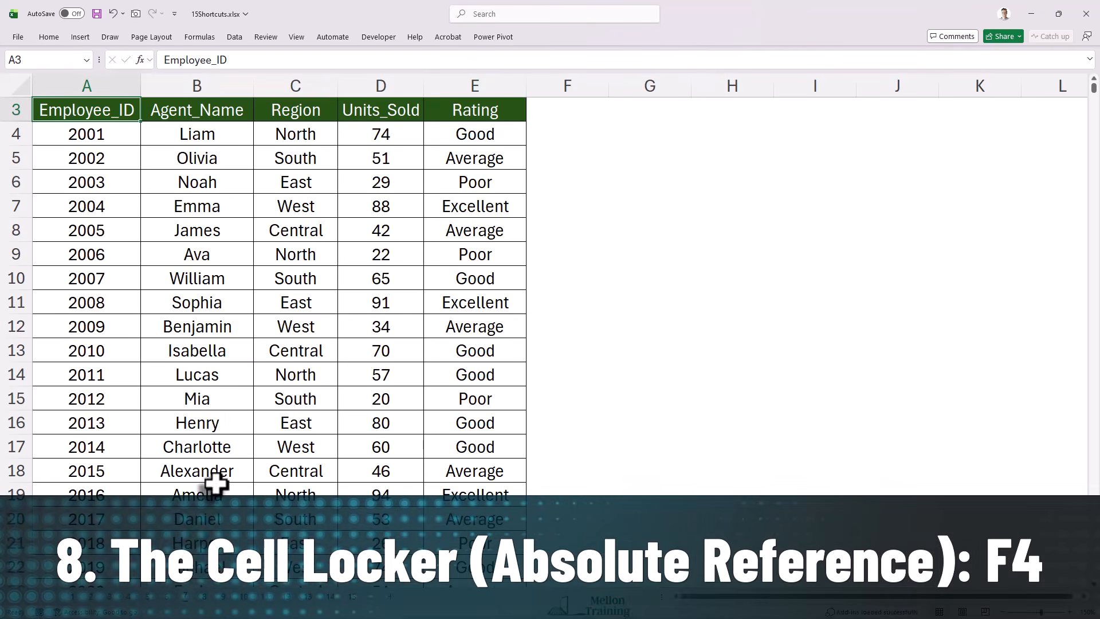
Step: Enter the tax formula =A4*$D$4 in cell B4 on sheet 8, with the tax rate cell as an absolute reference
click(205, 596)
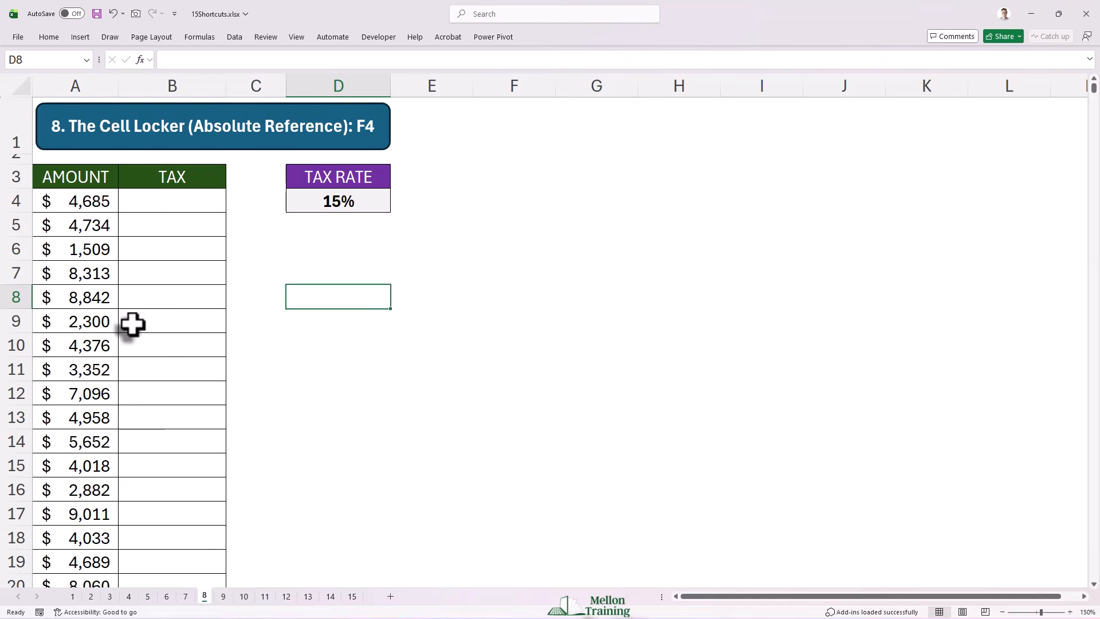
click(186, 203)
text(=)
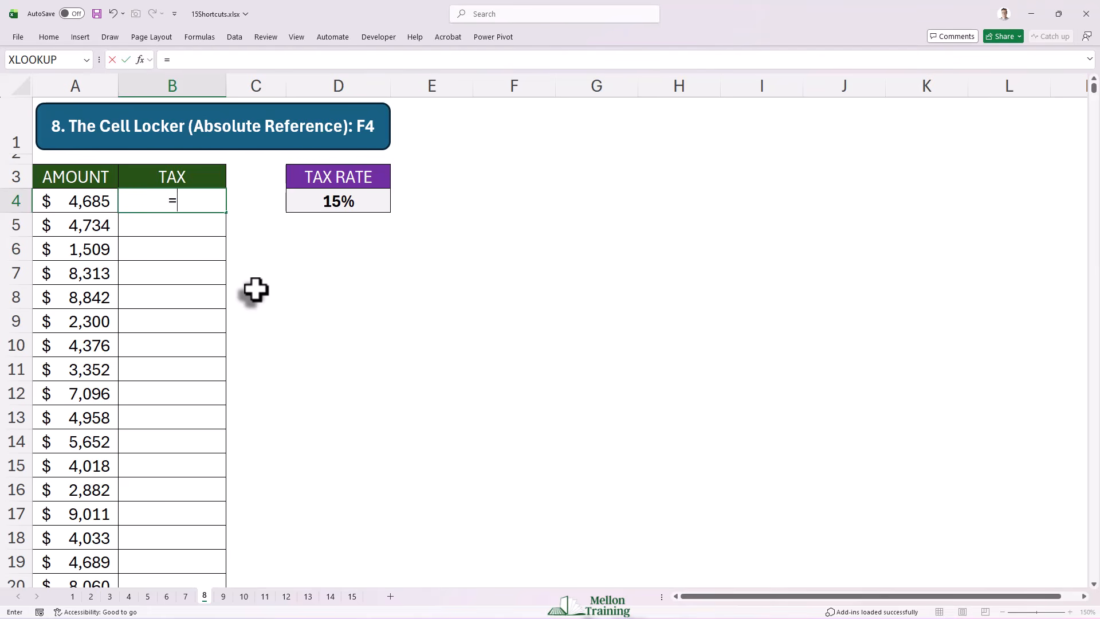
text(A4)
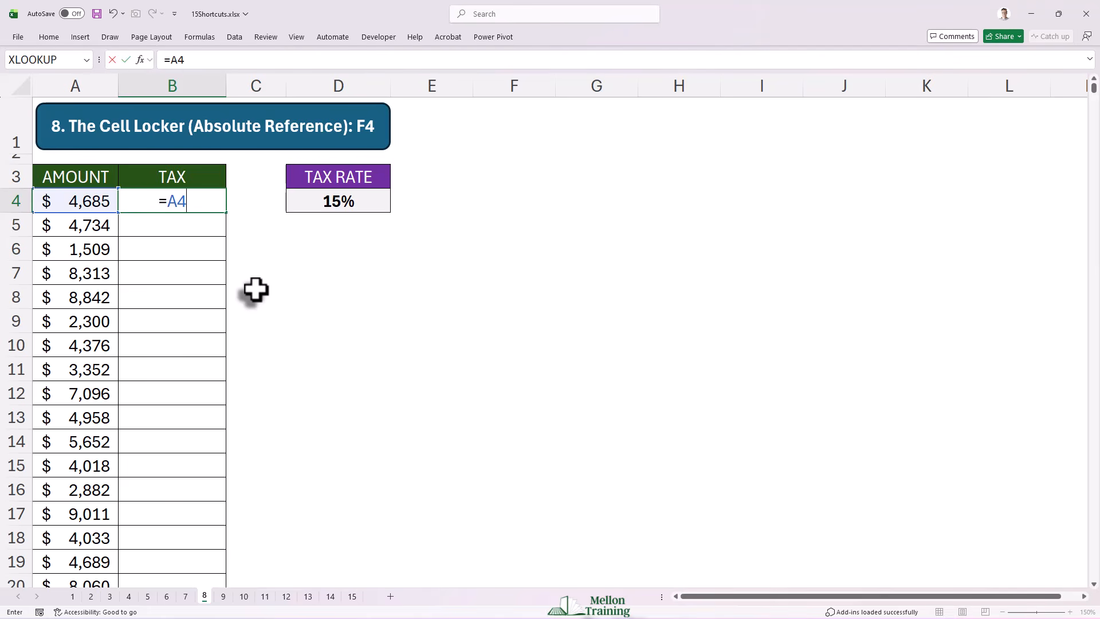
text(*)
click(351, 203)
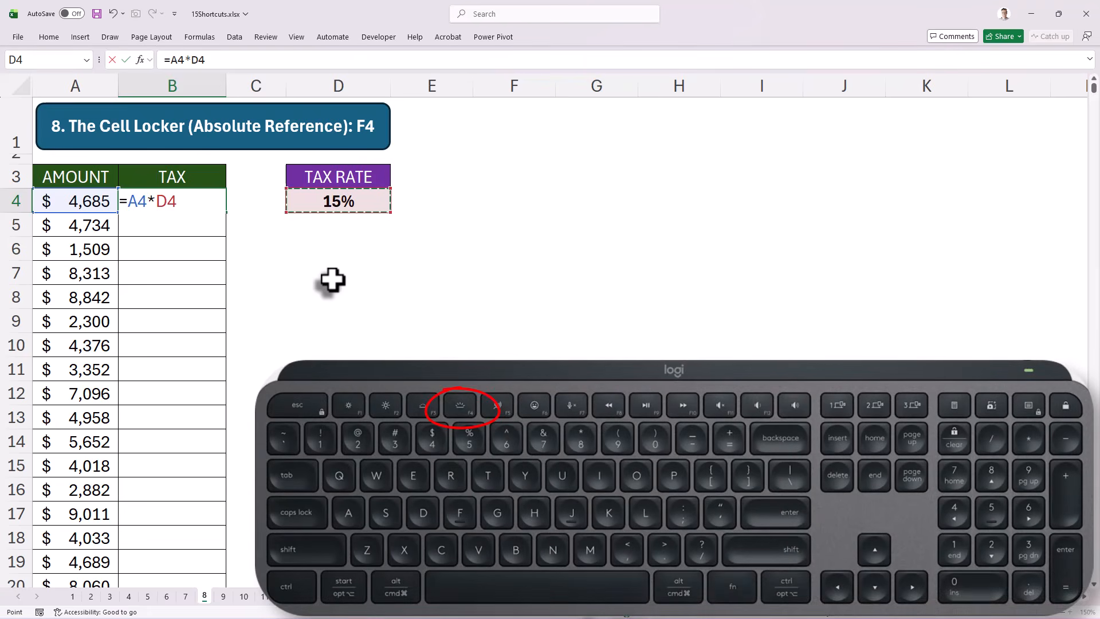
key(F4)
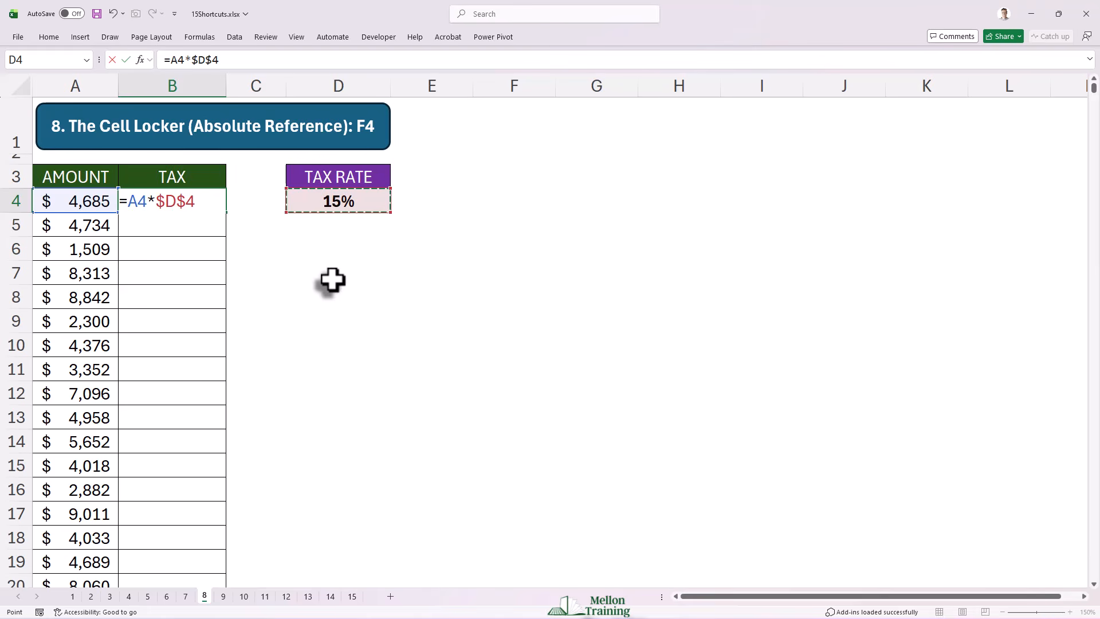
key(F4)
key(F4)
key(F4)
key(F4)
key(ctrl+Return)
Step: Fill the B4 formula down the TAX column and check the copied formulas in B5 and B14
double_click(227, 214)
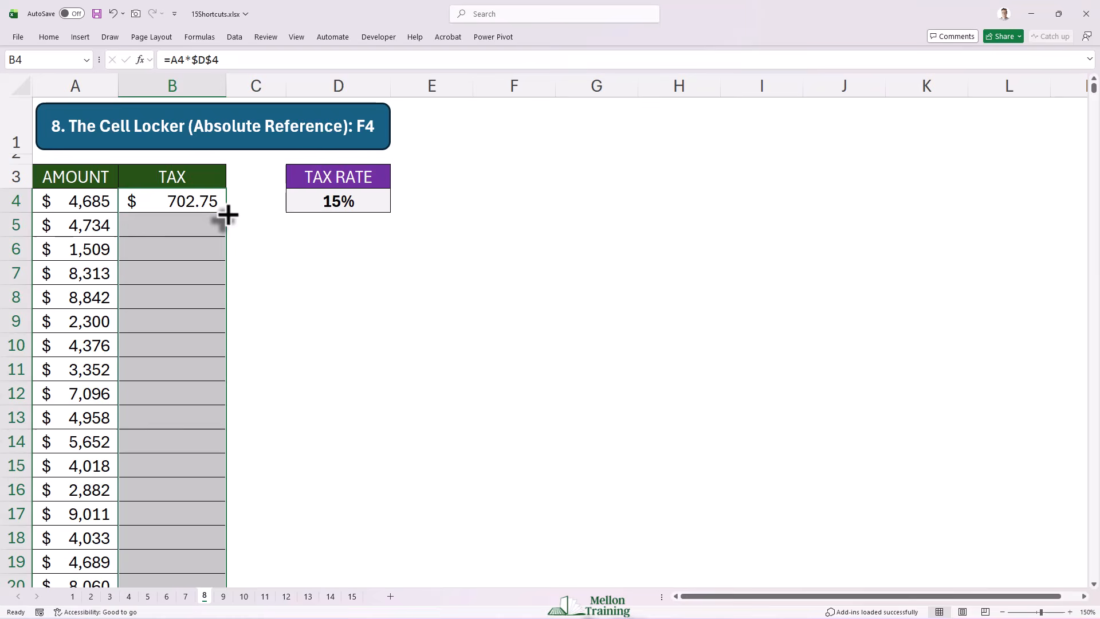
click(194, 228)
click(224, 445)
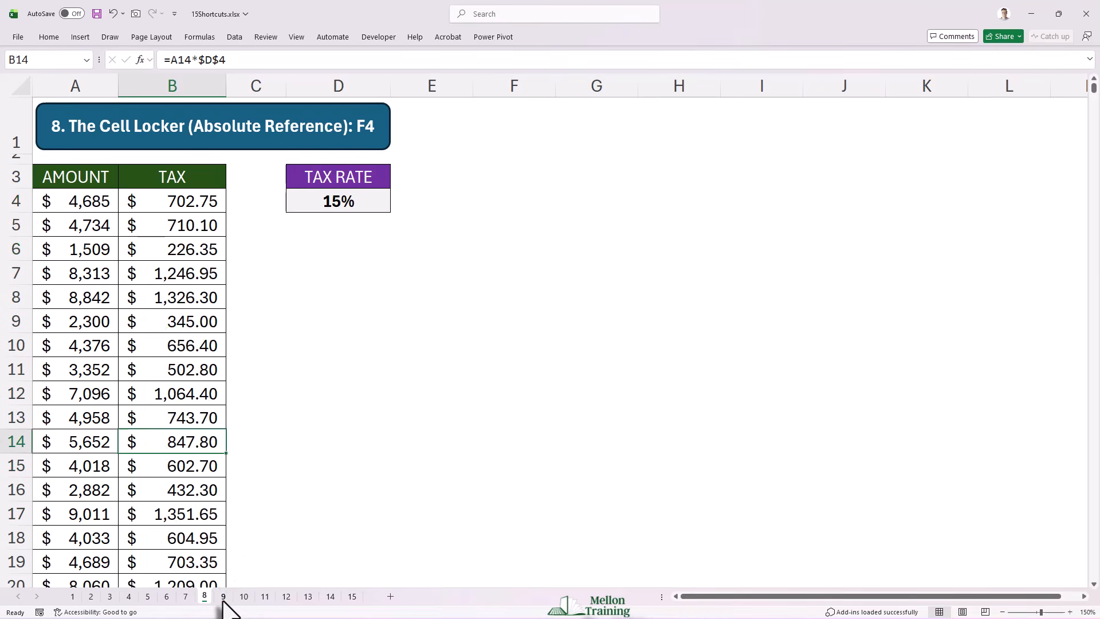
Step: Overwrite the TAX header in B3 on sheet 9 with VALUE, and undo that replacement
click(223, 597)
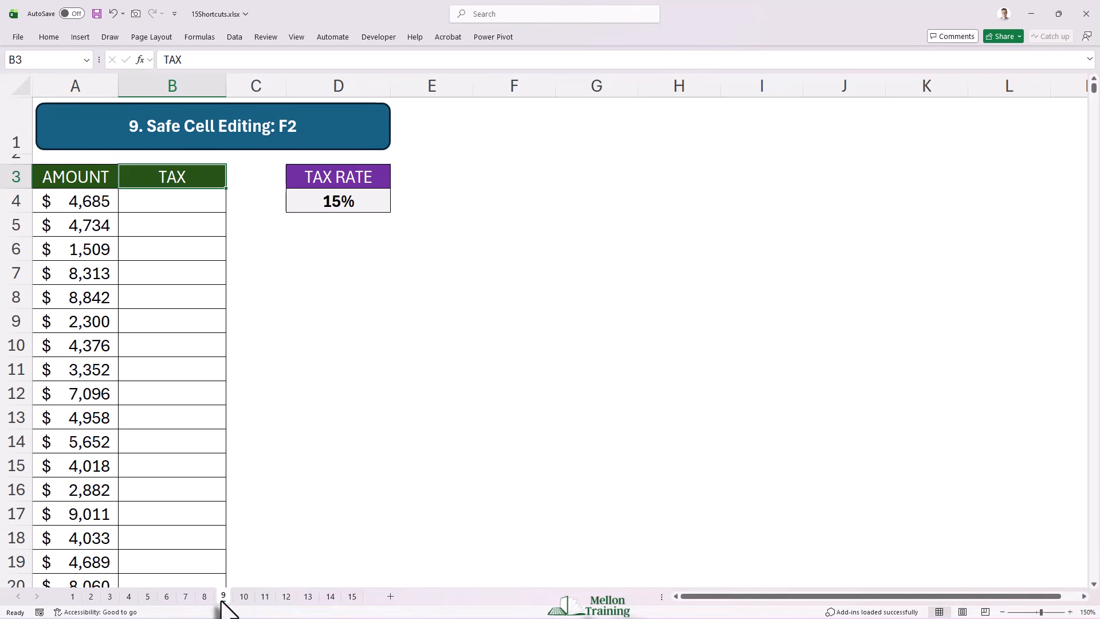
text(VALUE)
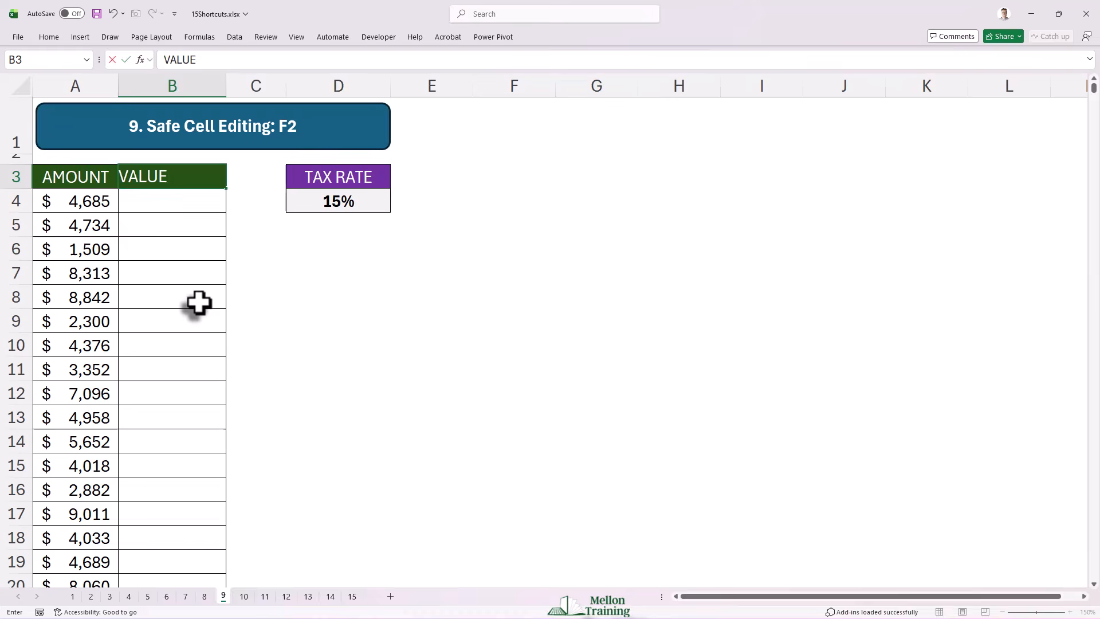
key(Return)
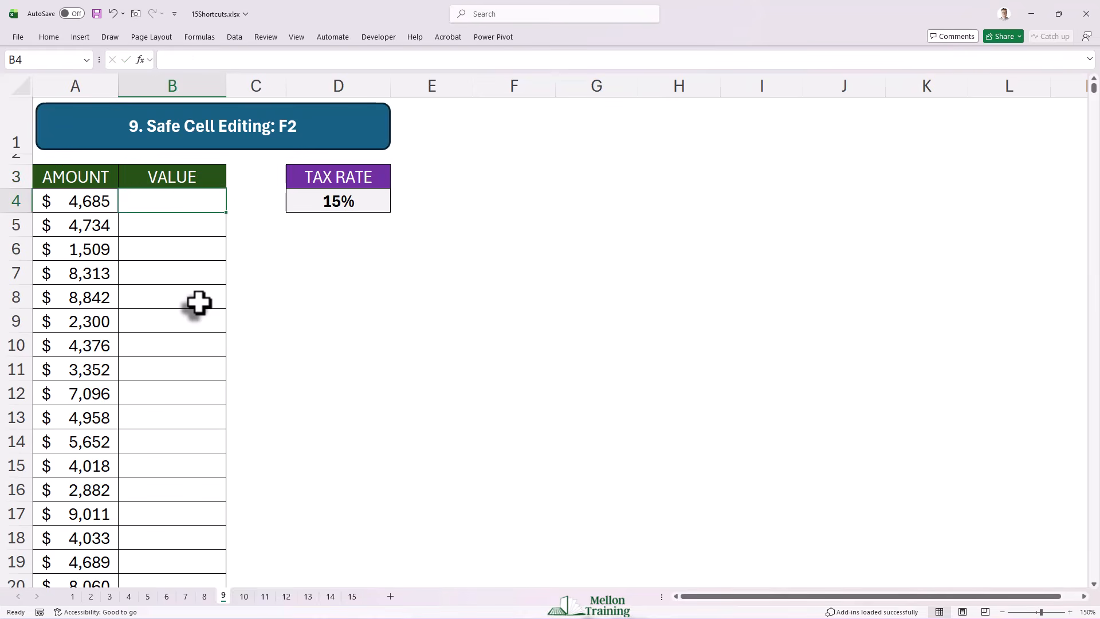
key(ctrl+z)
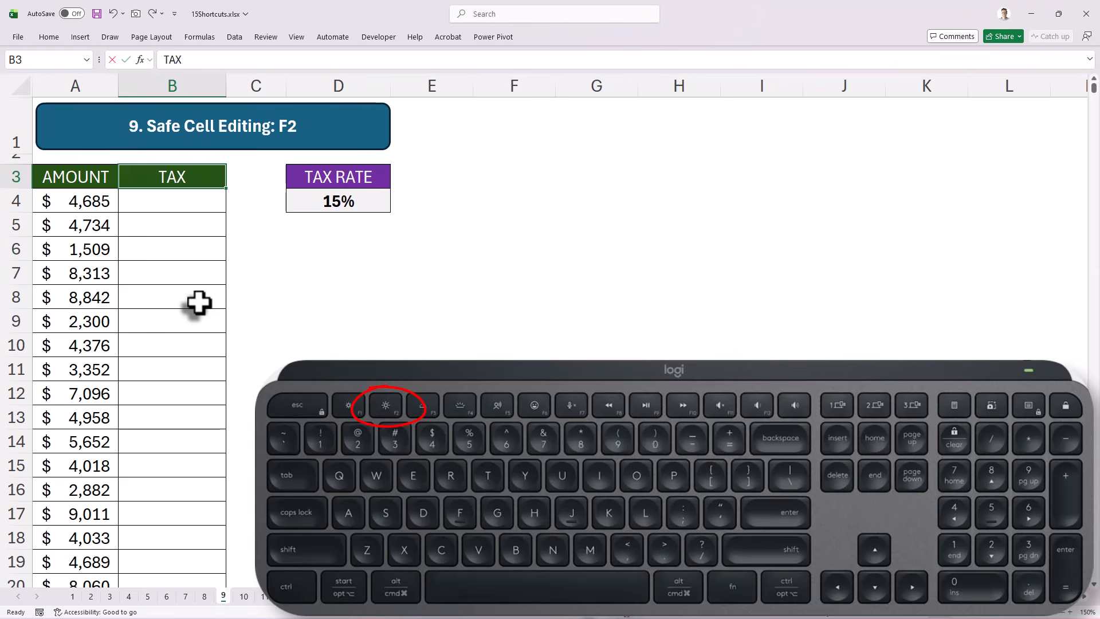
Step: Edit the header in B3 in place, adding to the existing text so that it reads TAX VALUE
key(F2)
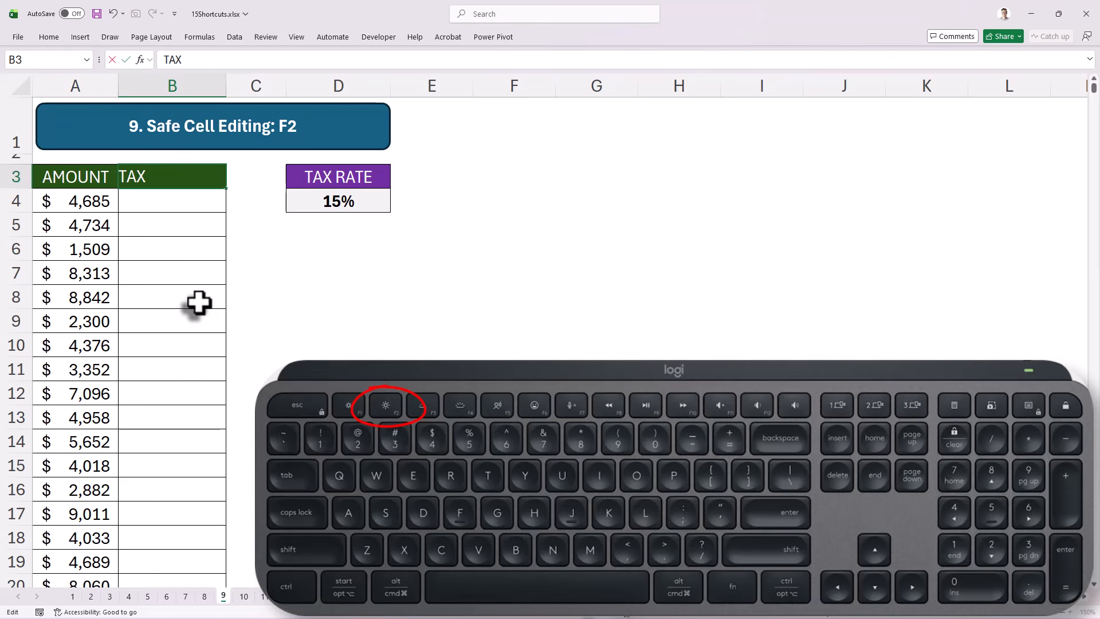
text(VALUE)
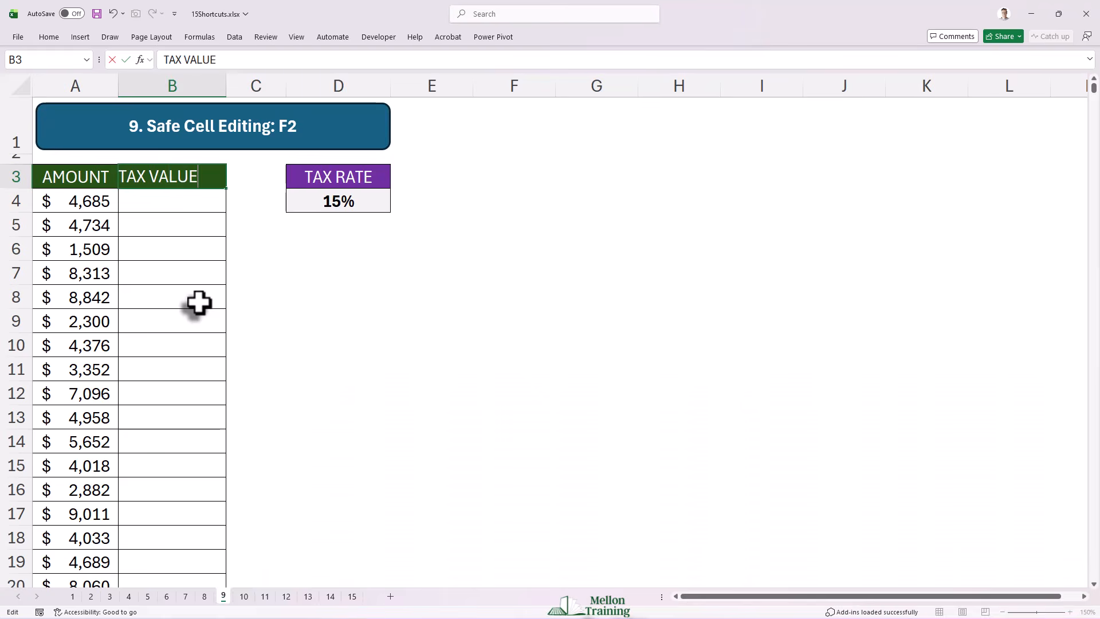
key(ctrl+Return)
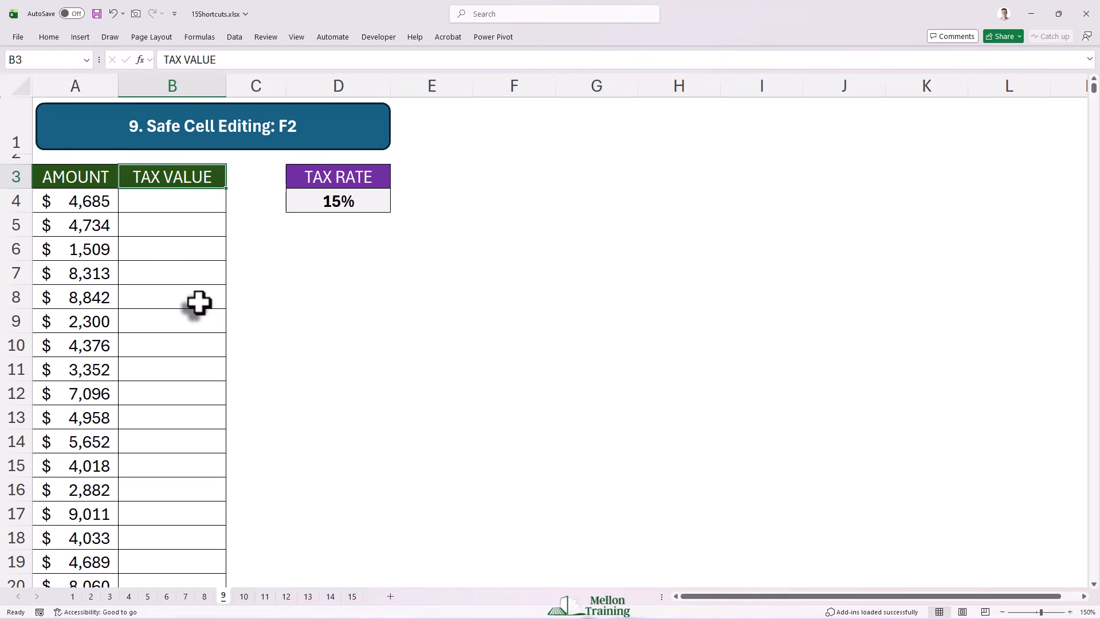
Step: Open sheet 10, flip forward one by one through the following worksheets, and flip back through the previous ones
click(244, 596)
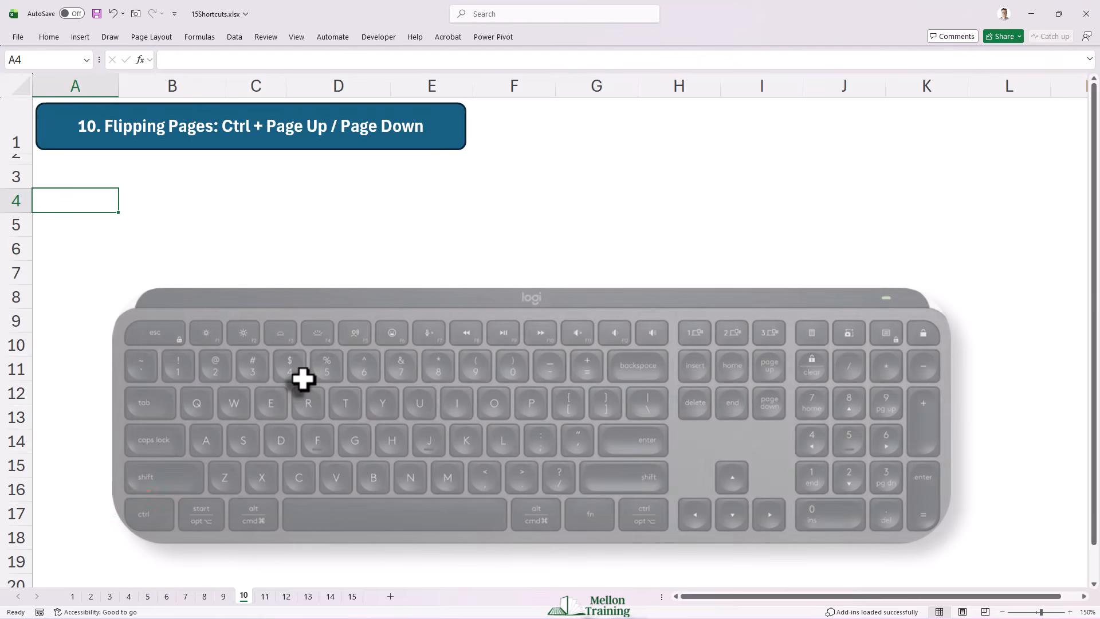
key(ctrl+Page_Down)
key(ctrl+Page_Down)
key(ctrl+Page_Down)
key(ctrl+Page_Down)
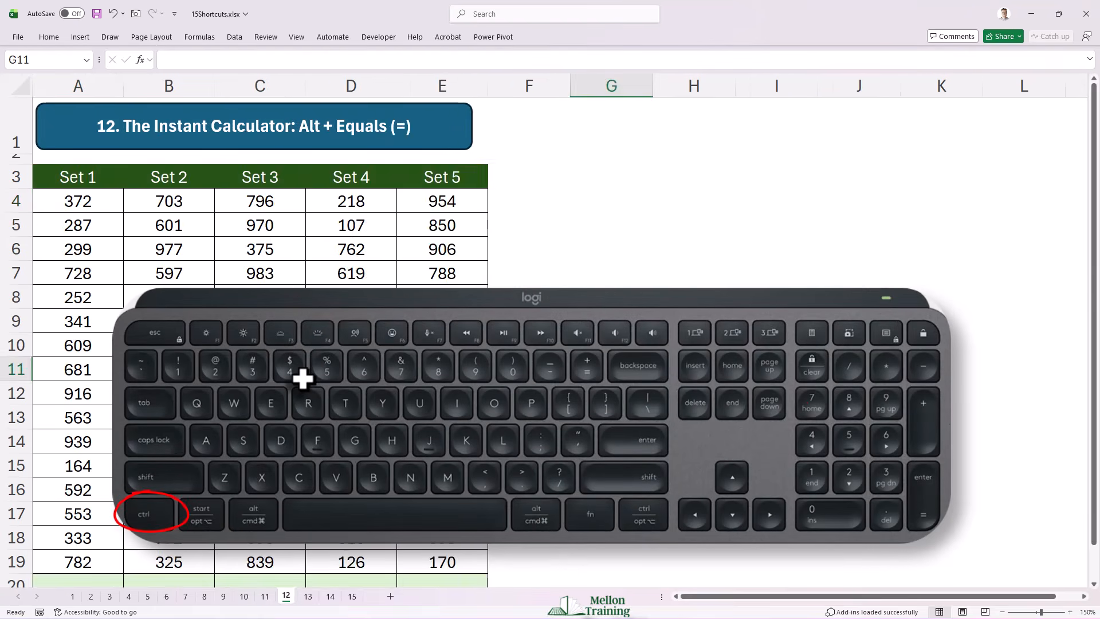
key(ctrl+Page_Down)
key(ctrl+Page_Up)
key(ctrl+Page_Up)
key(ctrl+Page_Up)
key(ctrl+Page_Up)
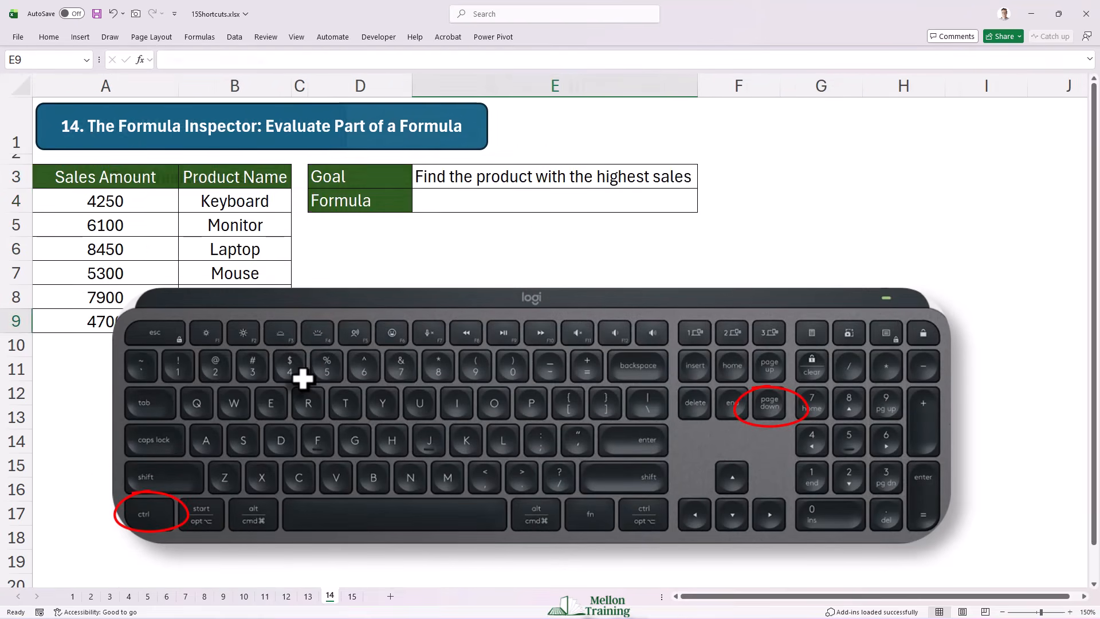
Step: Flip back through the worksheets from sheet 14 past sheet 6, and flip forward to sheet 10
key(ctrl+Page_Up)
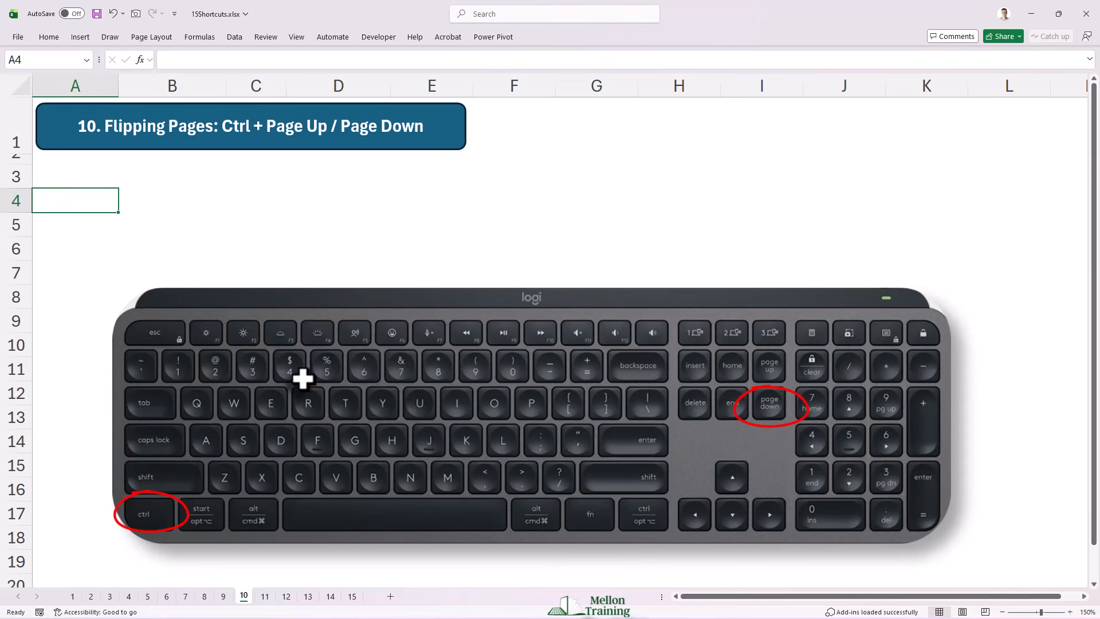
key(ctrl+Page_Up)
key(ctrl+Page_Up)
key(ctrl+Page_Up)
key(ctrl+Page_Up)
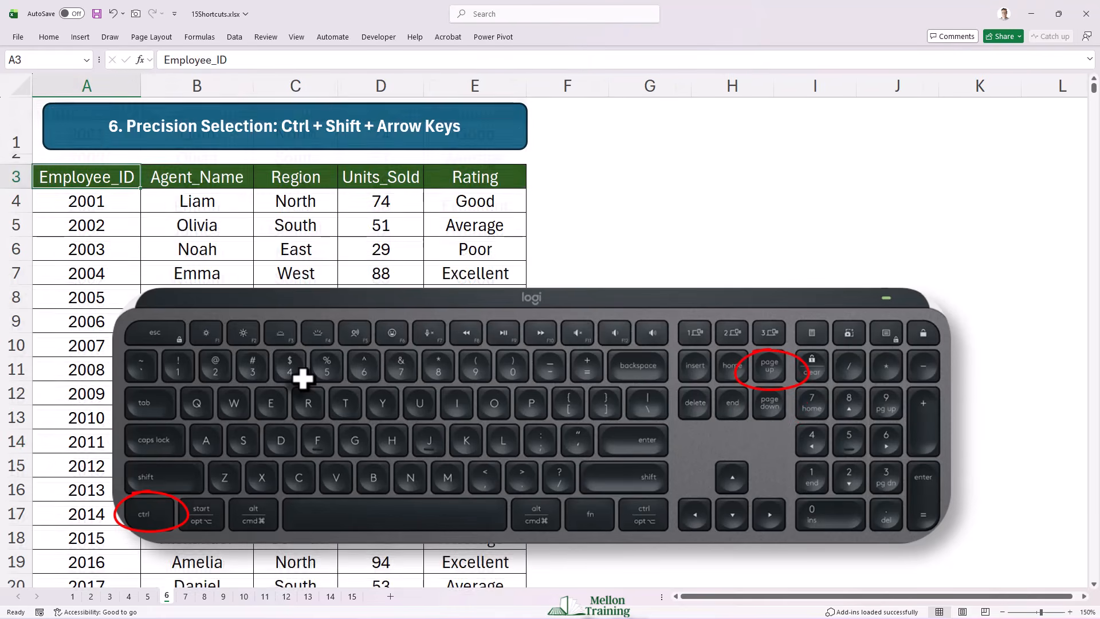
key(ctrl+Page_Up)
key(ctrl+Page_Up)
key(ctrl+Page_Up)
key(ctrl+Page_Up)
key(ctrl+Page_Down)
key(ctrl+Page_Down)
key(ctrl+Page_Down)
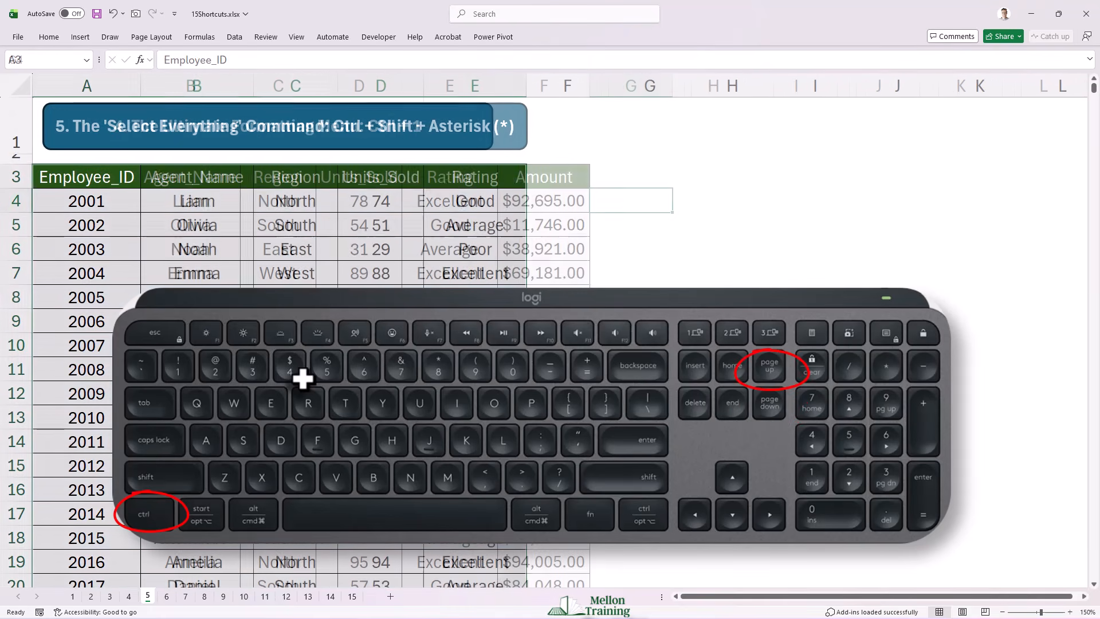
key(ctrl+Page_Down)
key(ctrl+Page_Down)
key(ctrl+Page_Down)
key(ctrl+Page_Down)
key(ctrl+Page_Down)
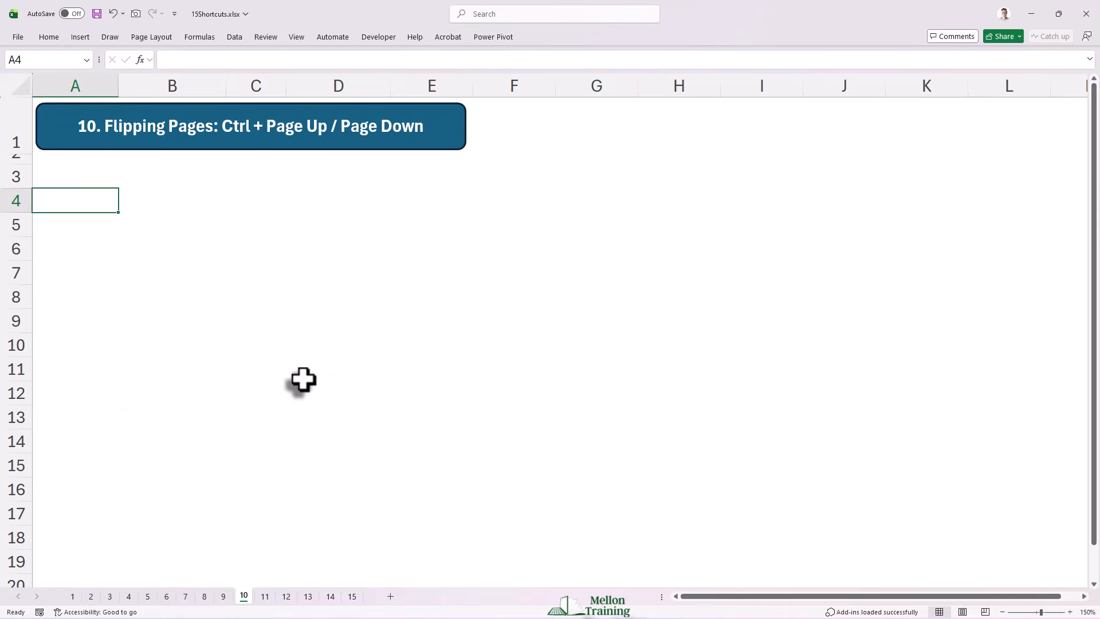
Step: On sheet 11, select A4:E20 and fill the name in A4 right across row 4 and down to row 20
click(267, 598)
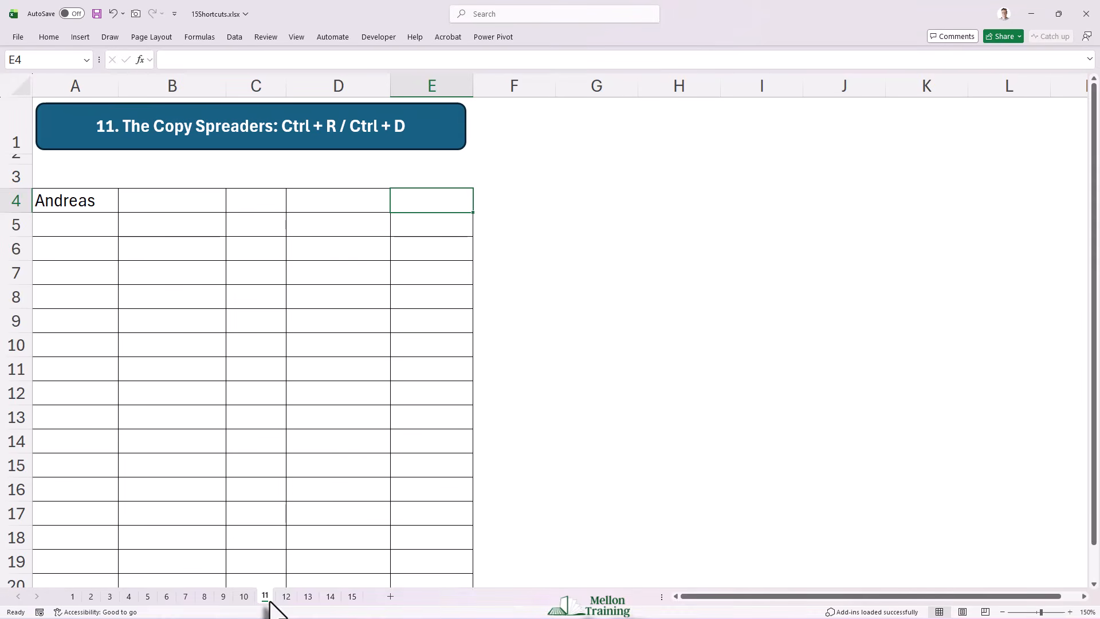
click(79, 205)
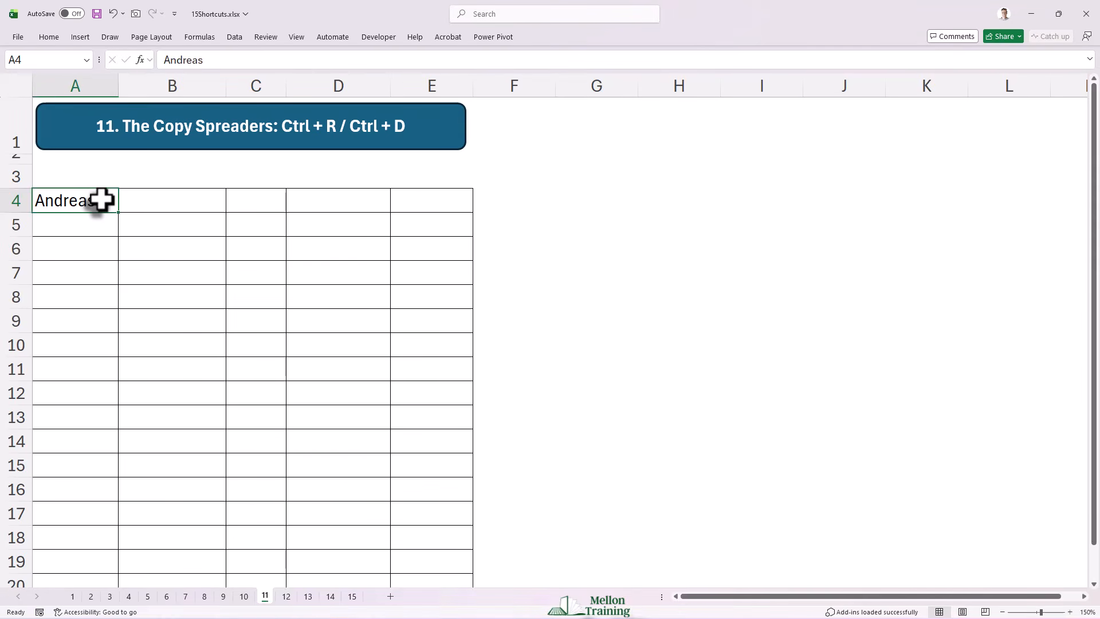
drag(102, 200, 438, 526)
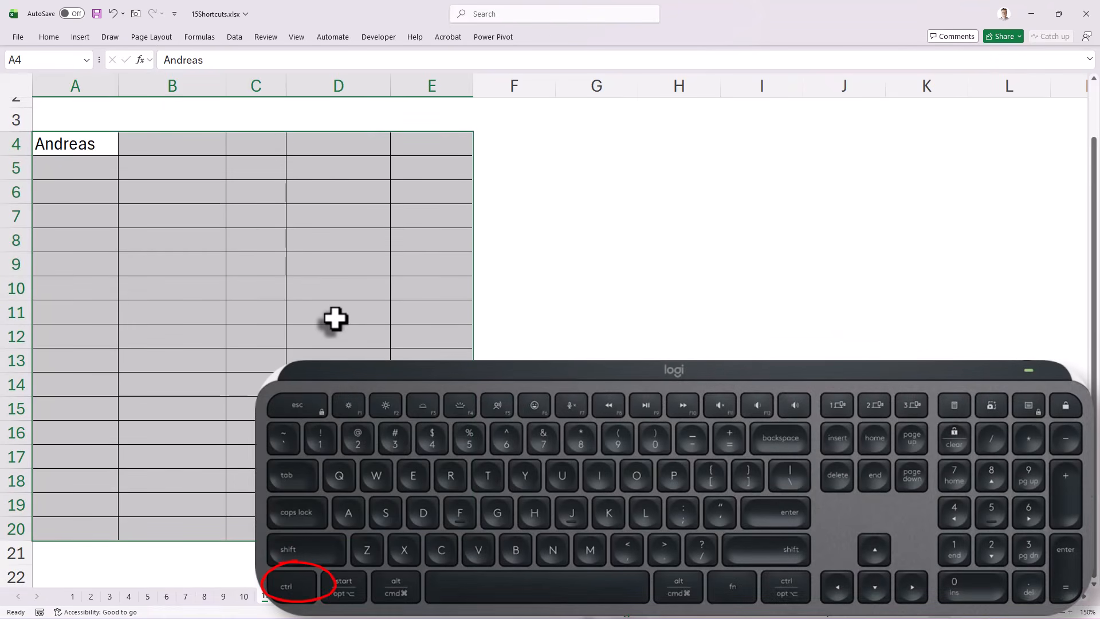
key(ctrl+r)
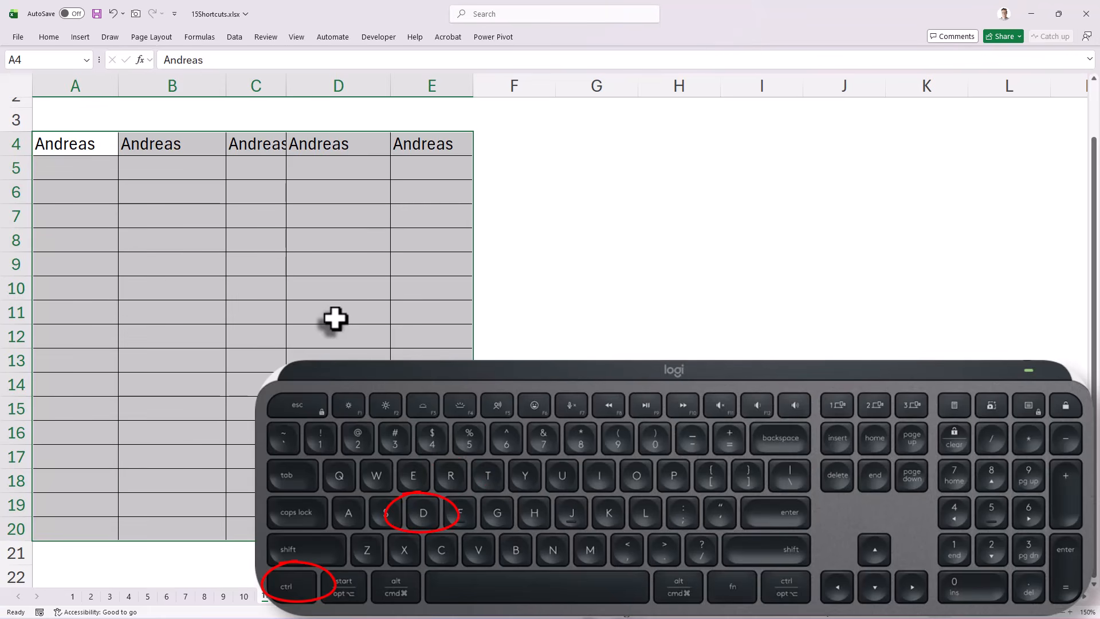
key(ctrl+d)
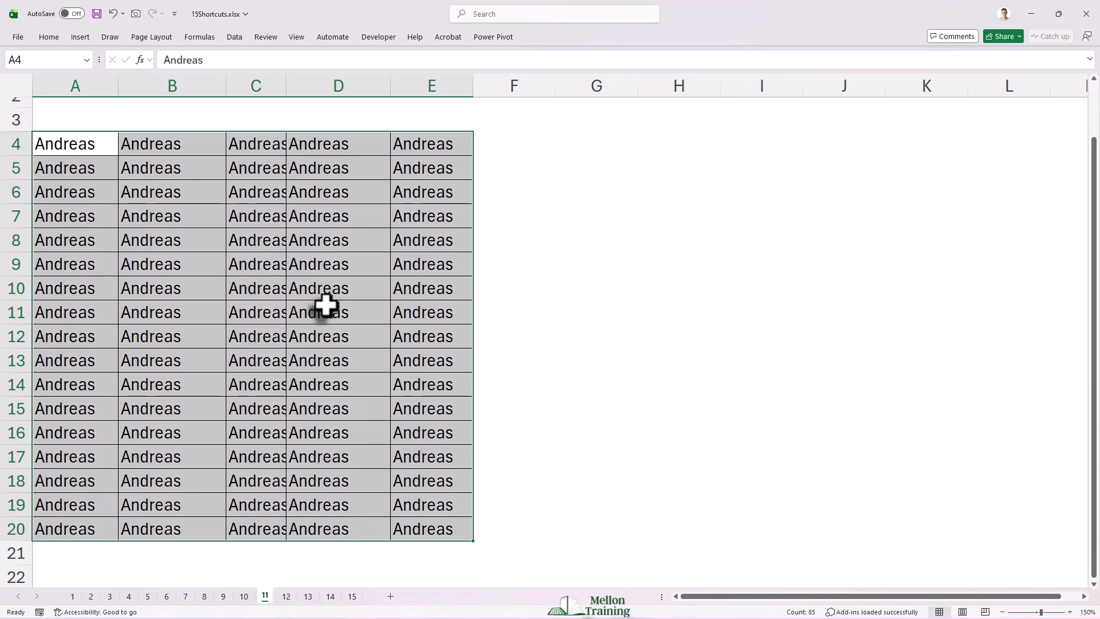
scroll(327, 306, up, 1)
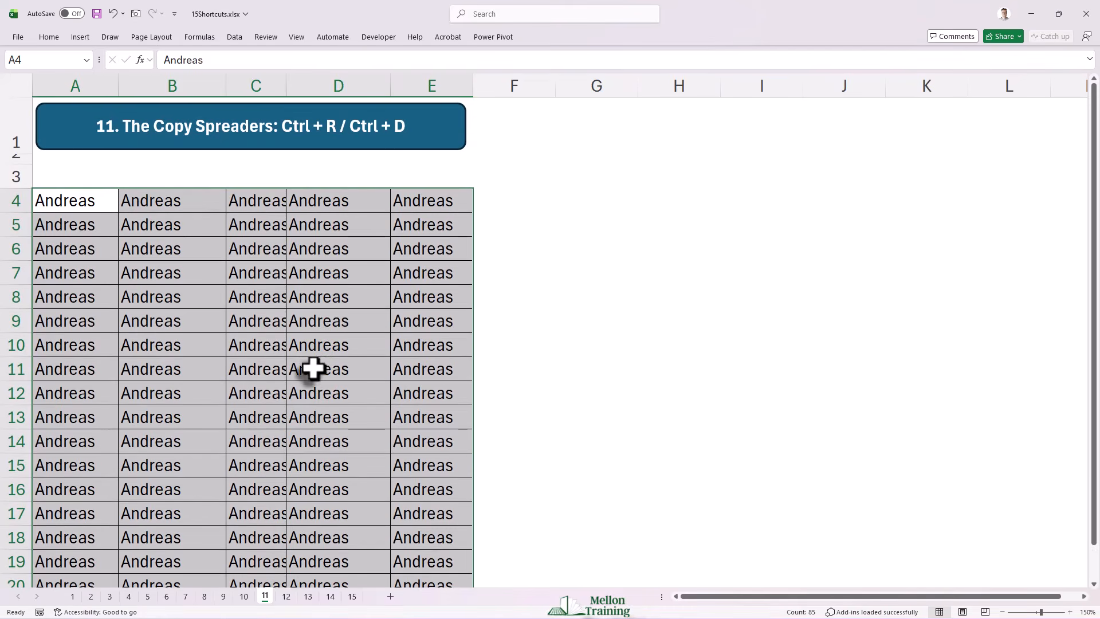
Step: Open sheet 12 and select the empty total cell A20 under Set 1
click(288, 598)
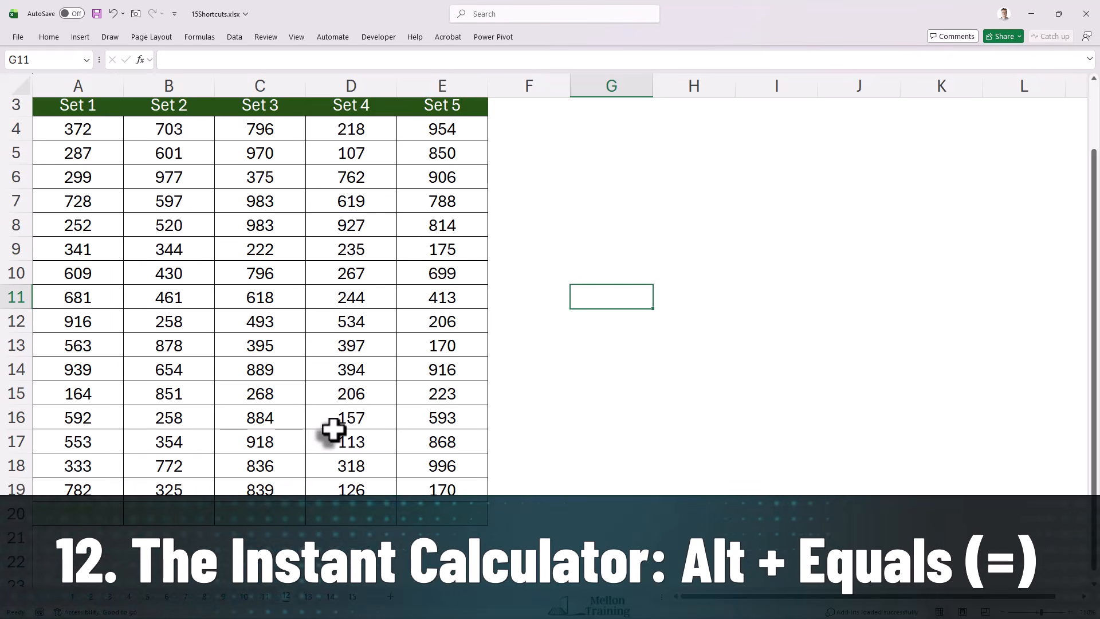
click(103, 515)
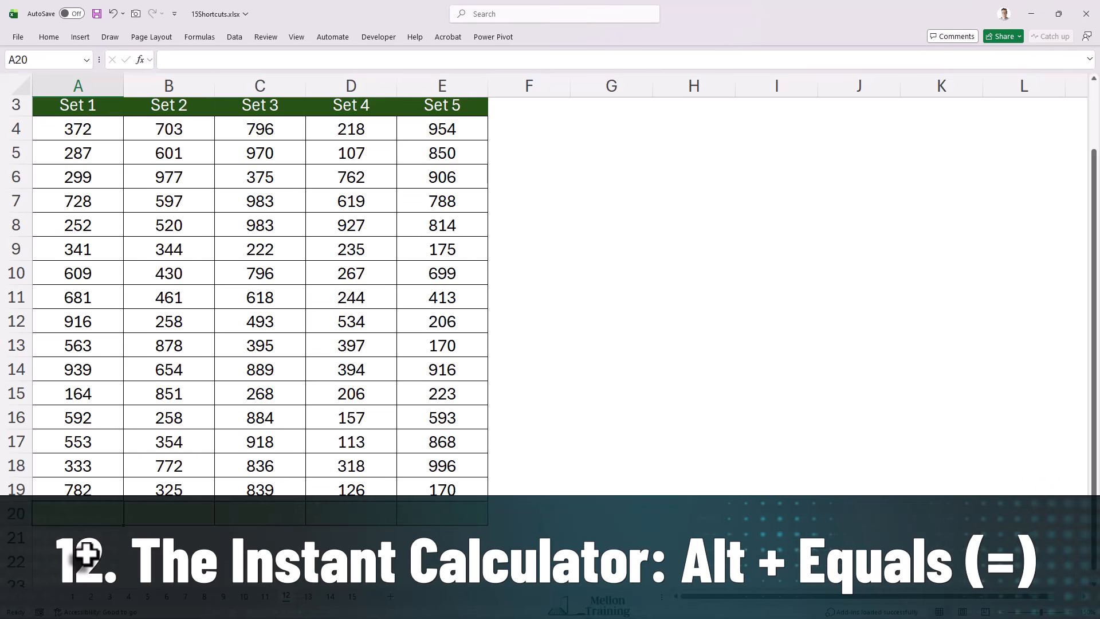
text(=S)
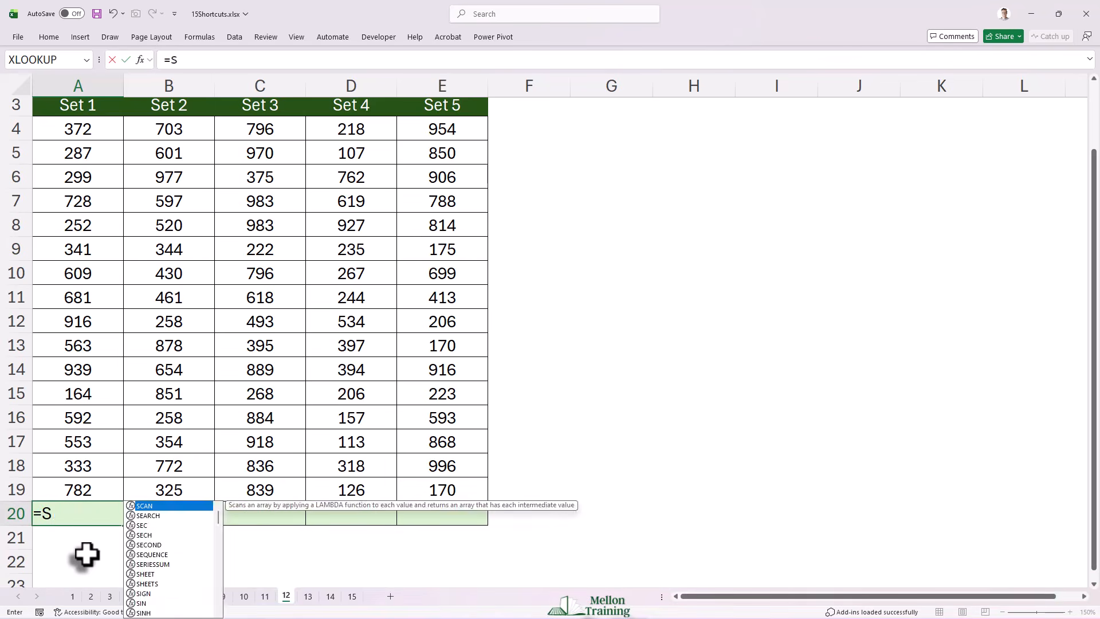
text(UM()
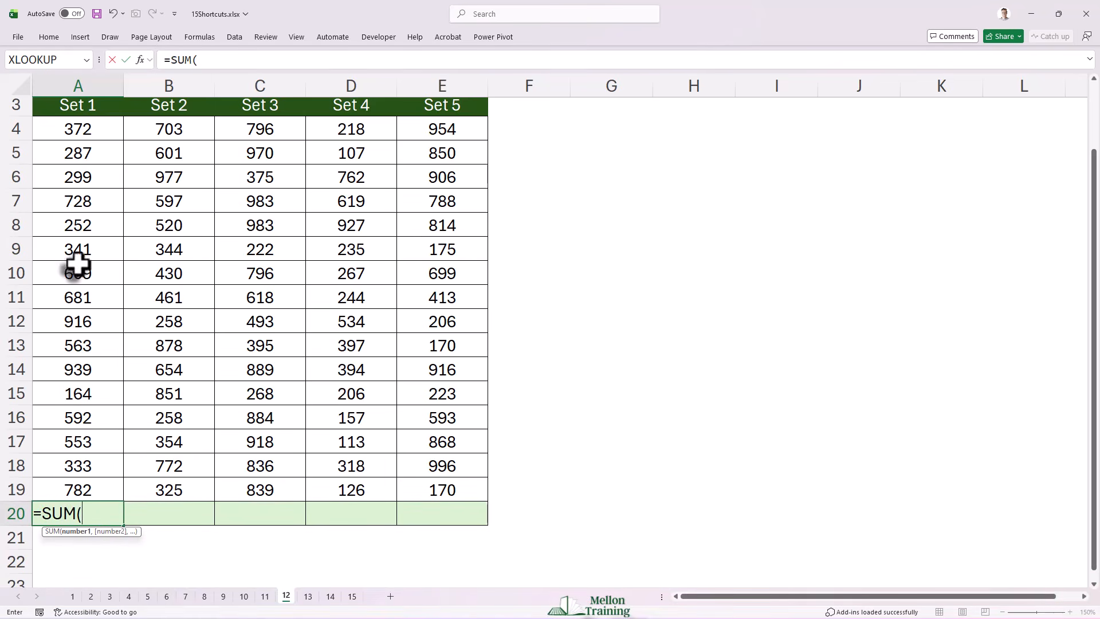
drag(78, 130, 78, 489)
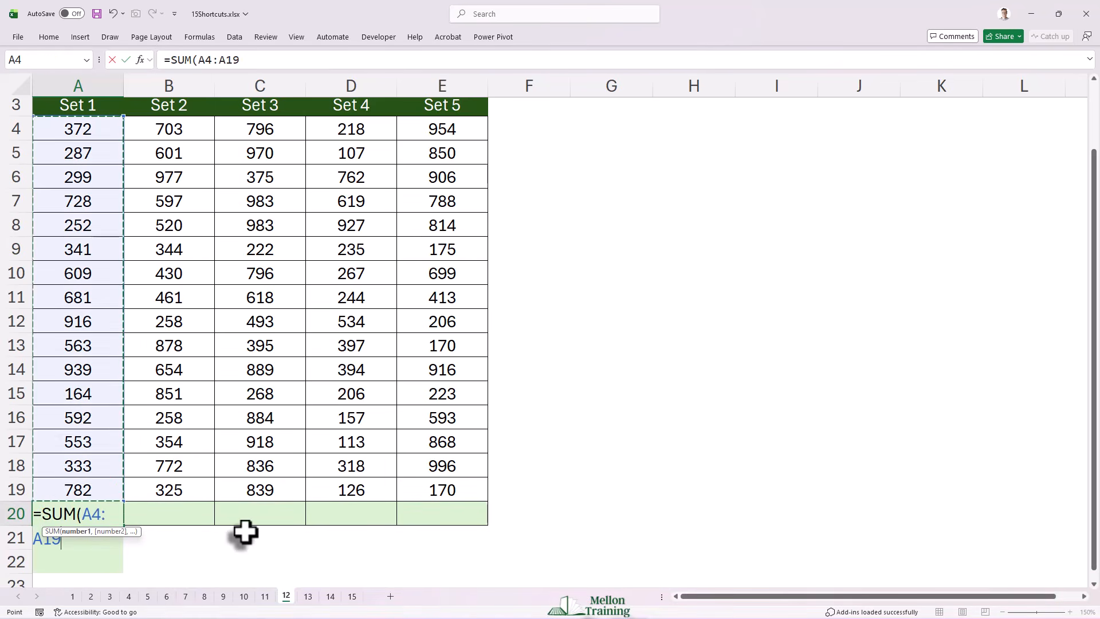
key(Escape)
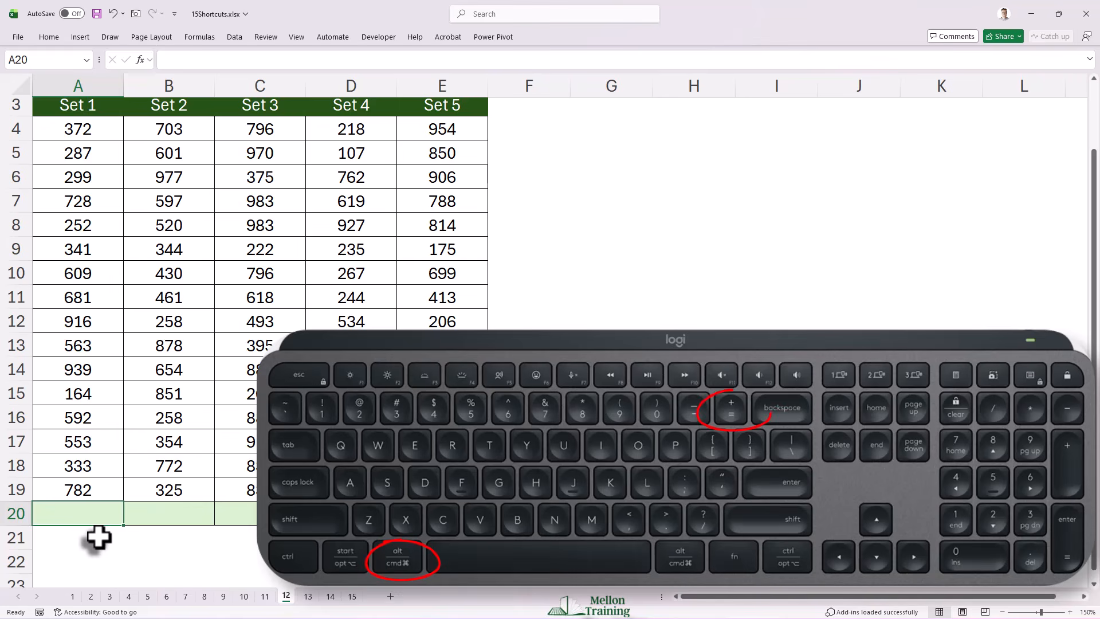
Step: Total the Set 1 and Set 2 columns in A20 and B20 with AutoSum
key(alt+equal)
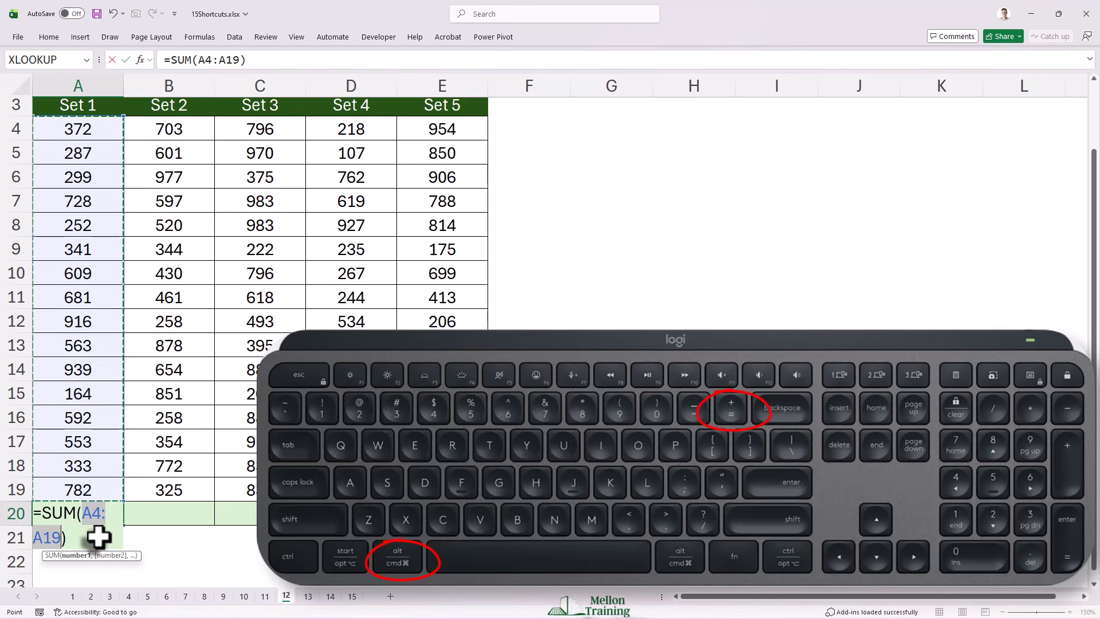
key(Return)
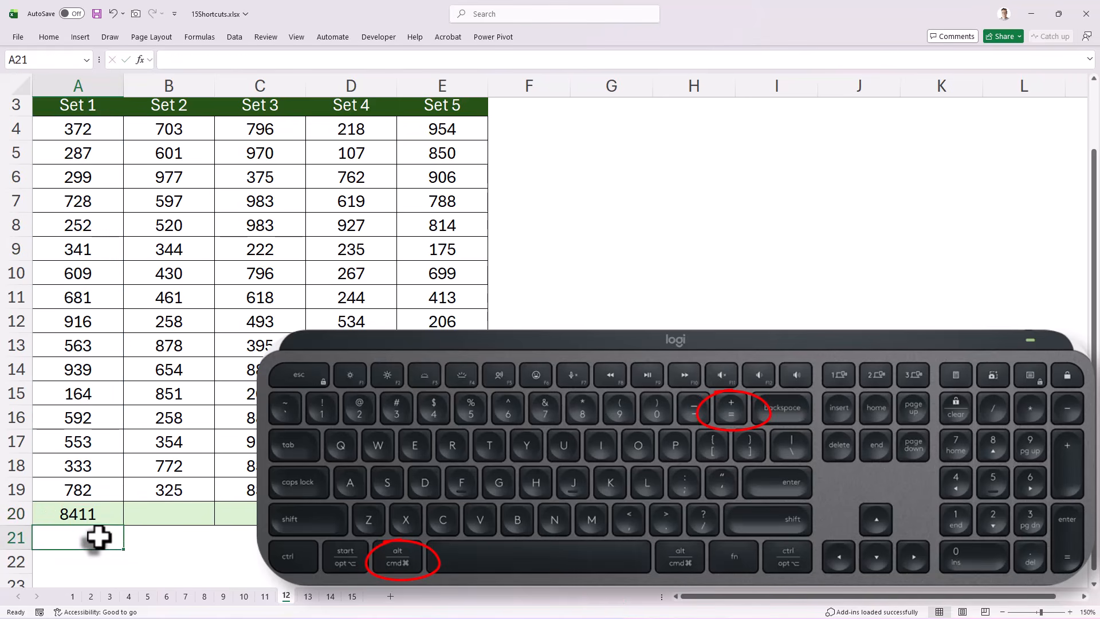
key(Up)
key(Right)
key(alt+equal)
key(Return)
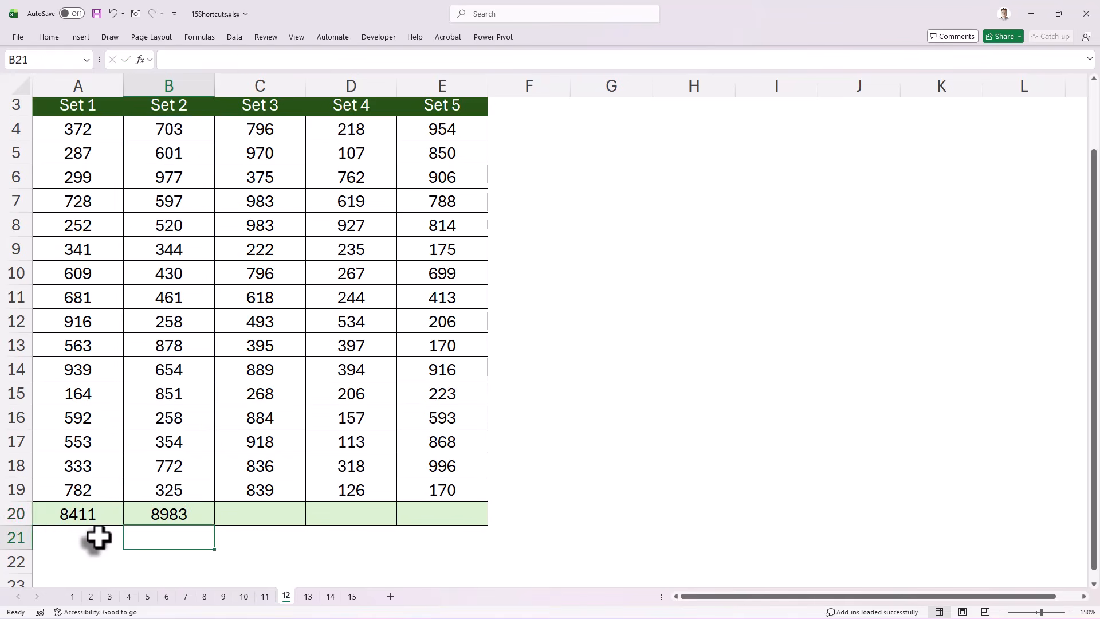
Step: Total the Set 3 column in C20 with AutoSum and move to D20
key(Up)
key(Right)
key(alt+equal)
key(Return)
key(Up)
key(Right)
key(alt+equal)
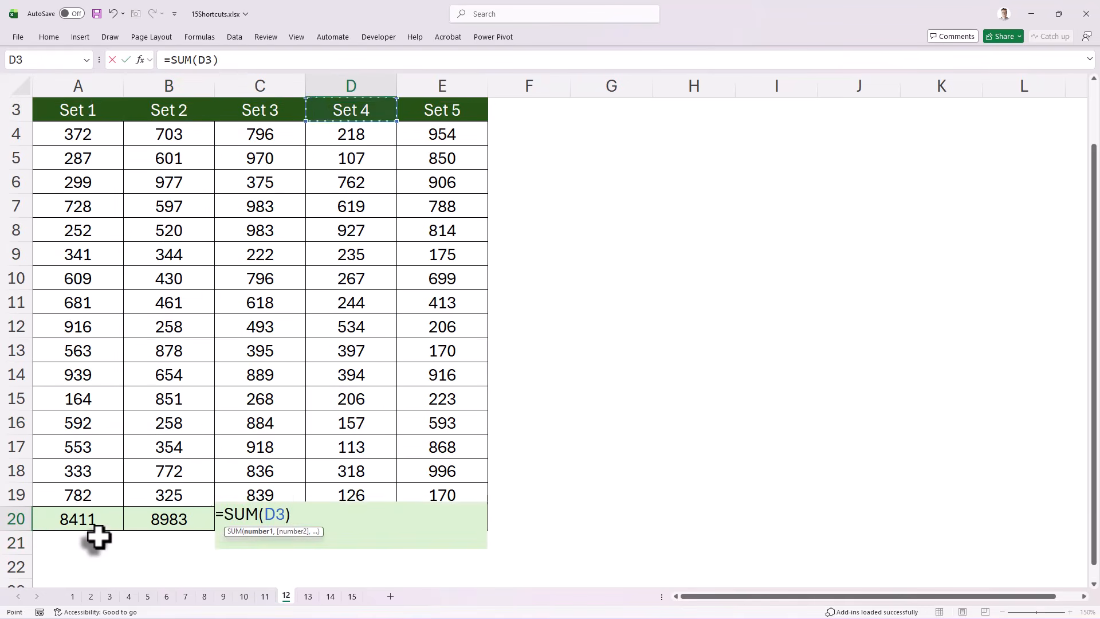
key(Escape)
key(Left)
key(Right)
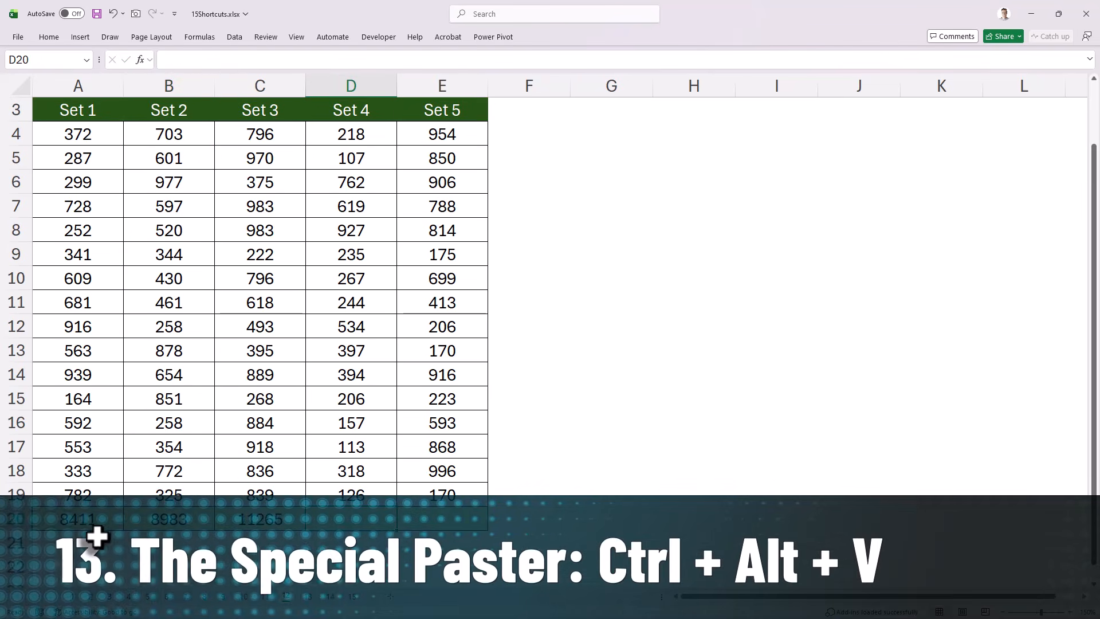
Step: Total the Set 4 and Set 5 columns in D20 and E20 with AutoSum
key(alt+equal)
key(Return)
key(Up)
key(Right)
key(alt+equal)
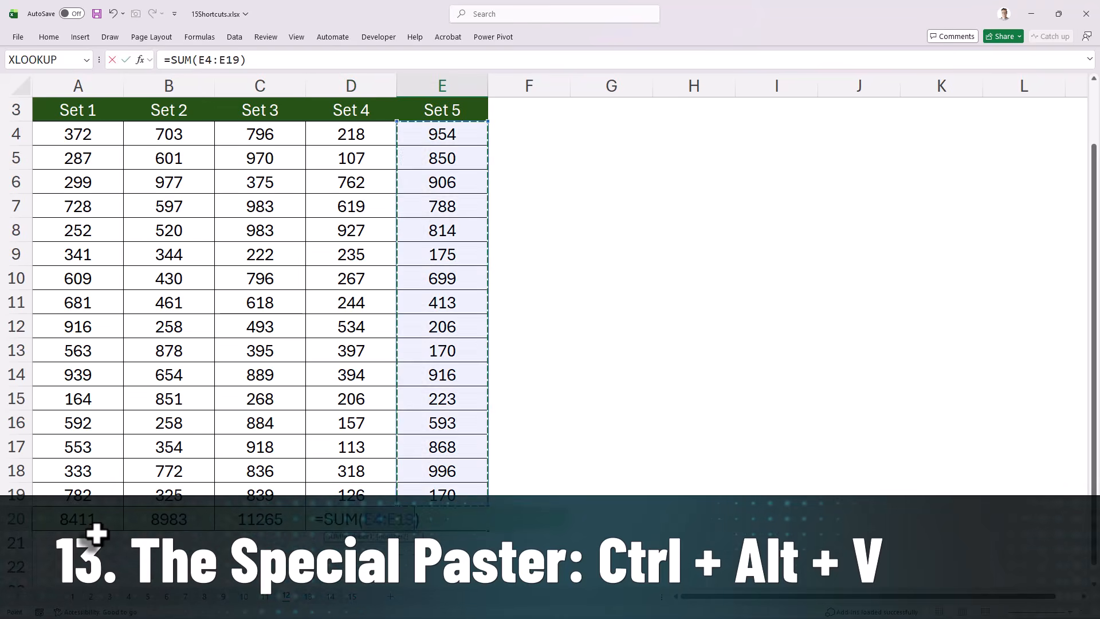
key(Return)
Step: Open sheet 13 and copy the TAX column cells B4:B20
click(308, 597)
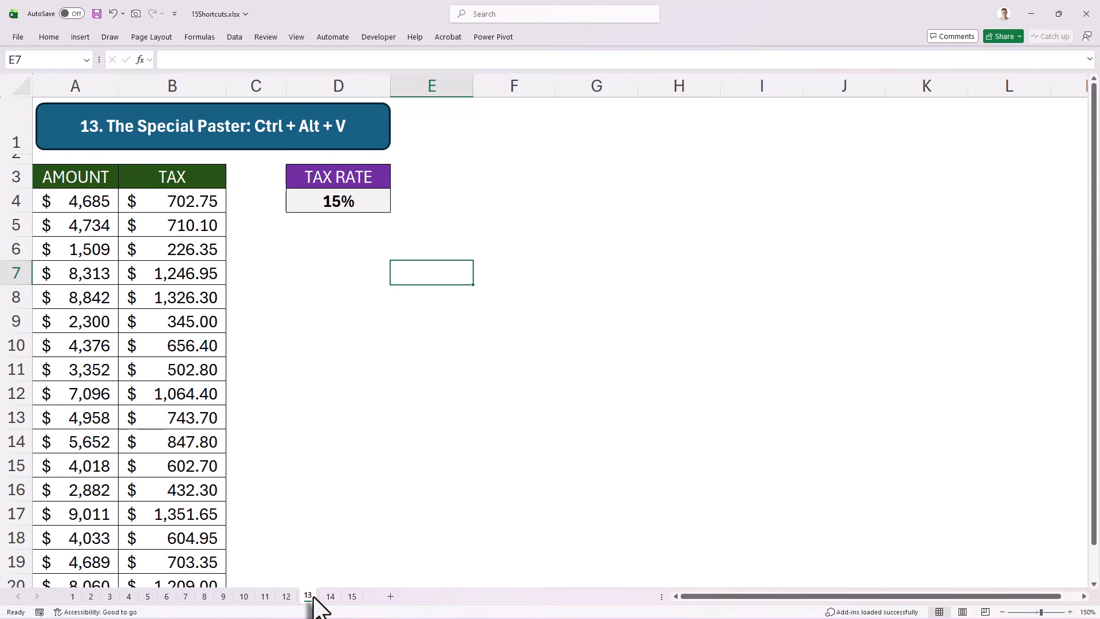
scroll(266, 395, down, 1)
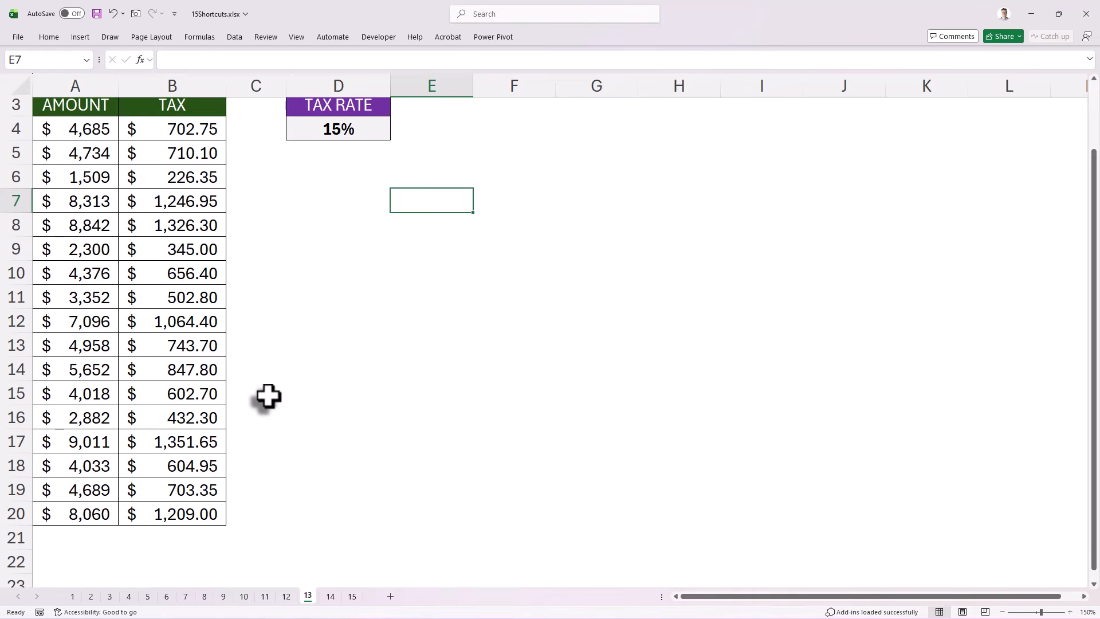
click(199, 126)
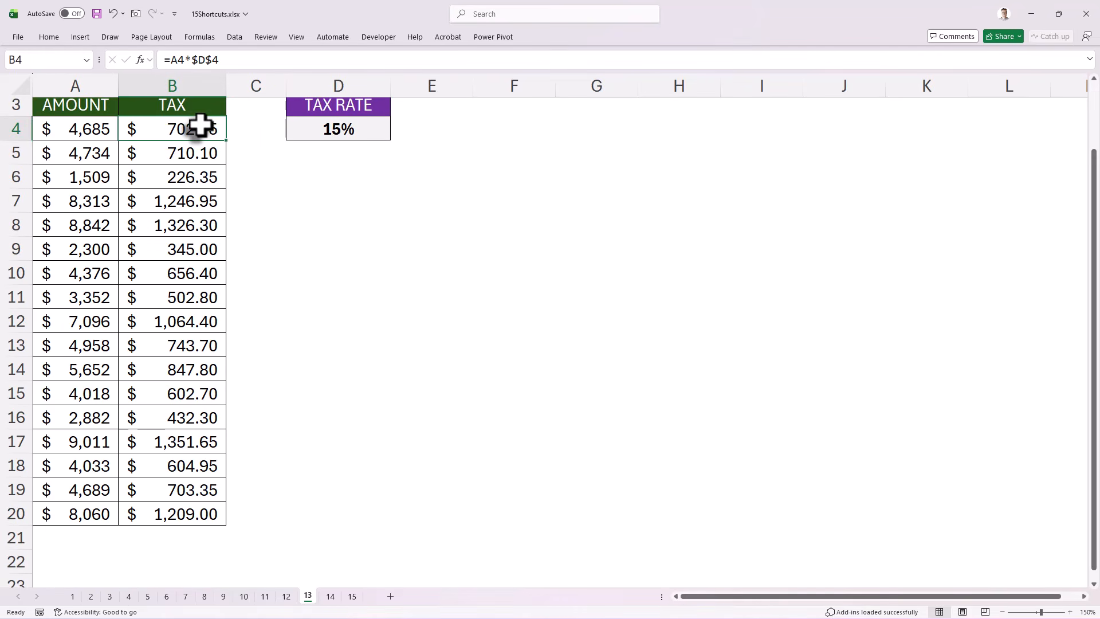
drag(199, 126, 203, 510)
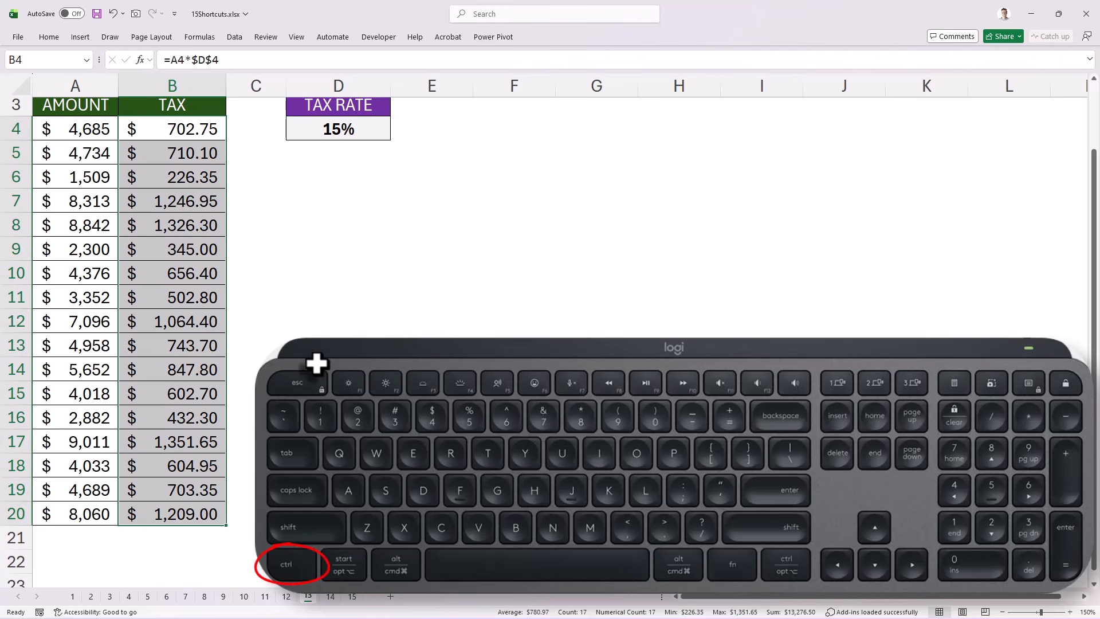
key(ctrl+c)
Step: Paste the copied TAX cells at F4 with Paste Special, using the Values option
click(508, 133)
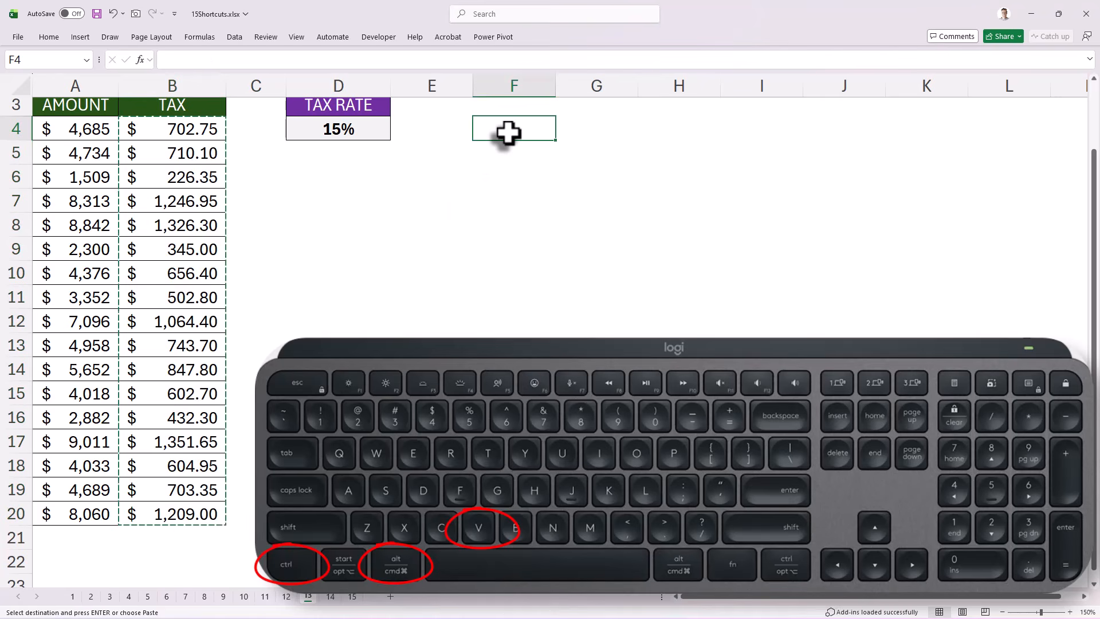
key(ctrl+alt+v)
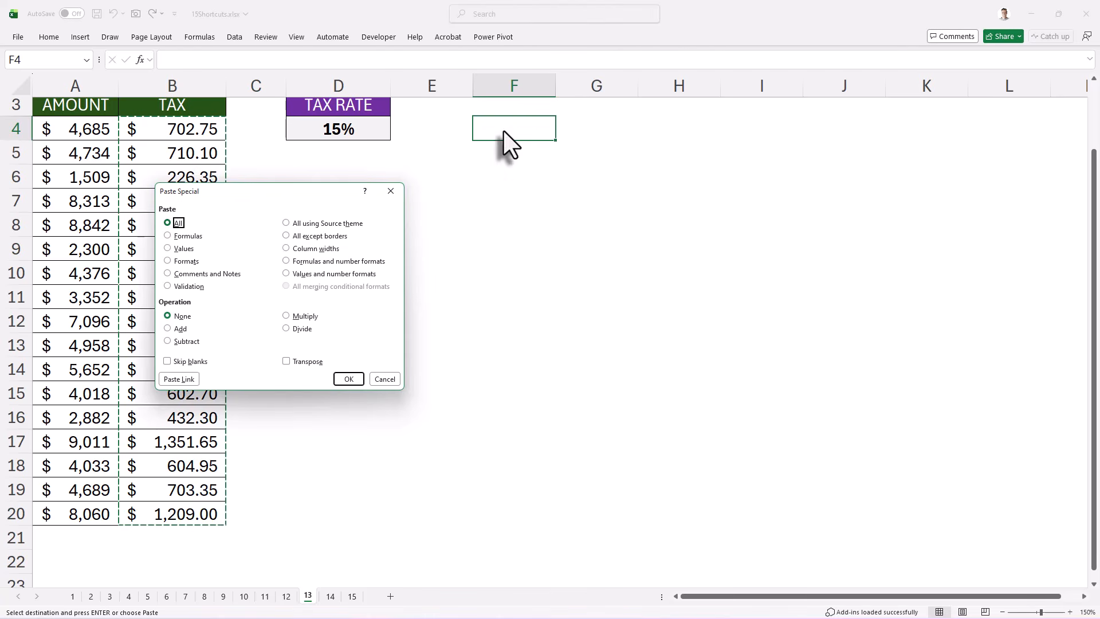
click(168, 248)
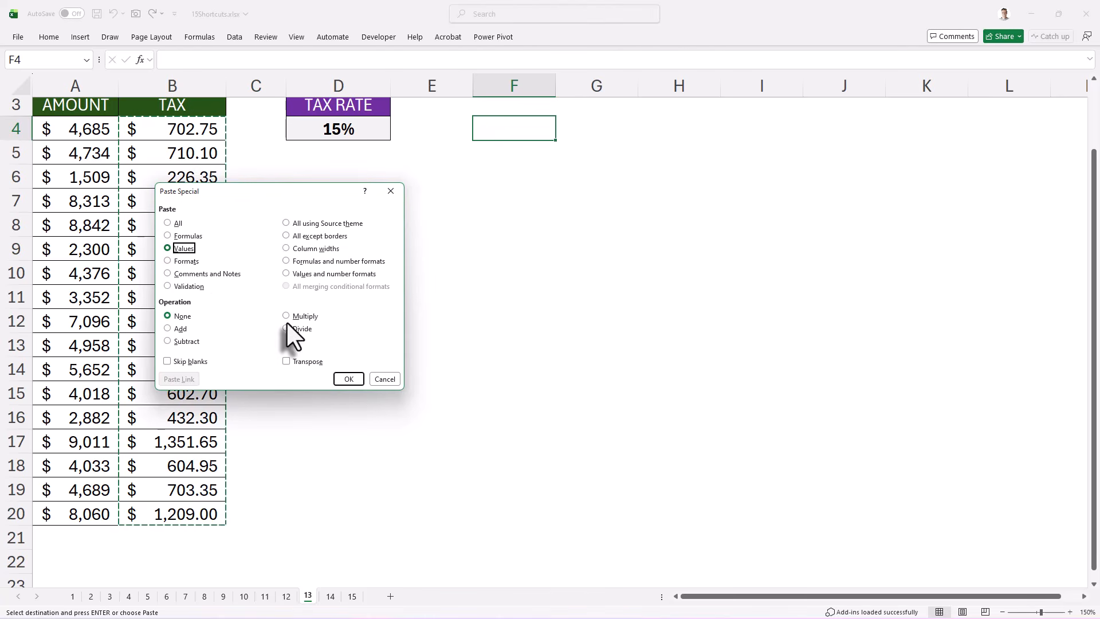
click(349, 379)
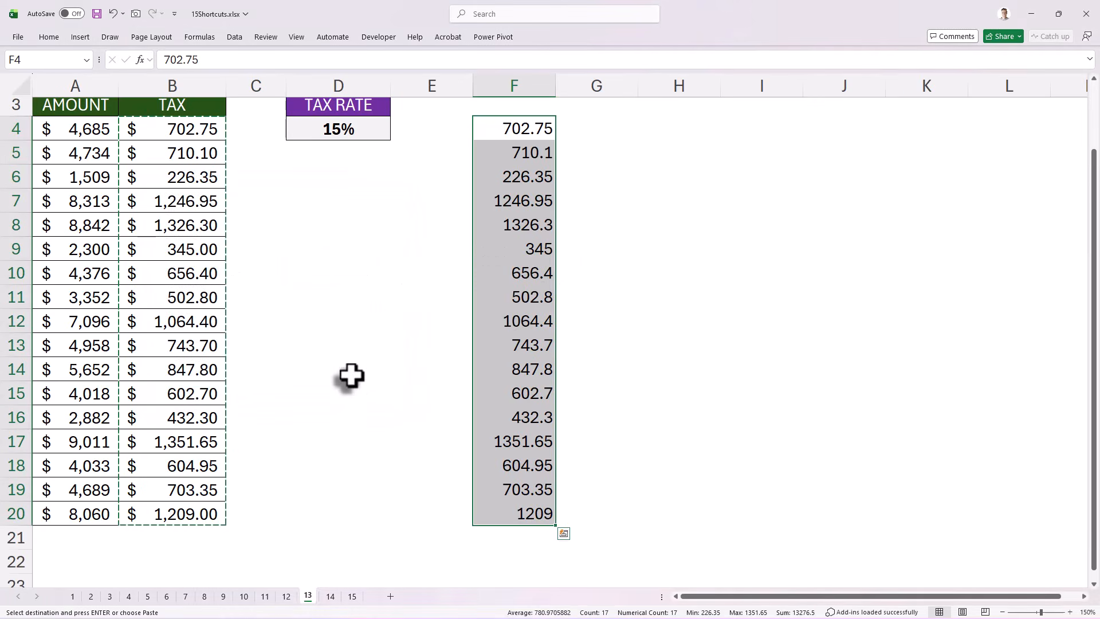
Step: Open sheet 14 and begin the formula =VLOOKUP(MAX(A4:A9), in cell E4, using the highest sales amount as lookup value
click(332, 597)
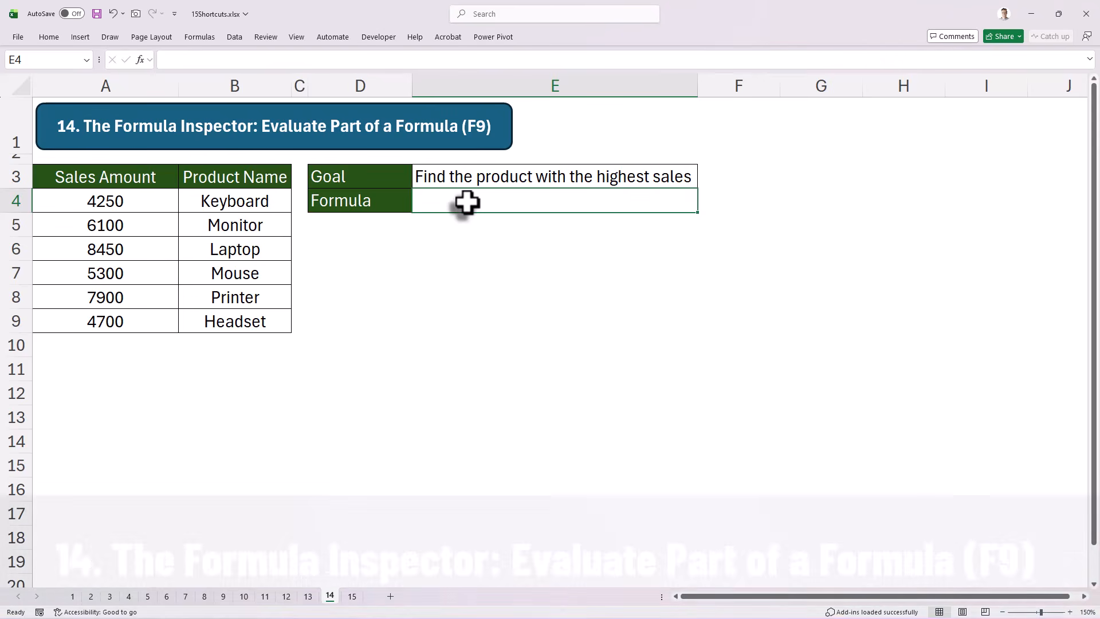
text(=VL)
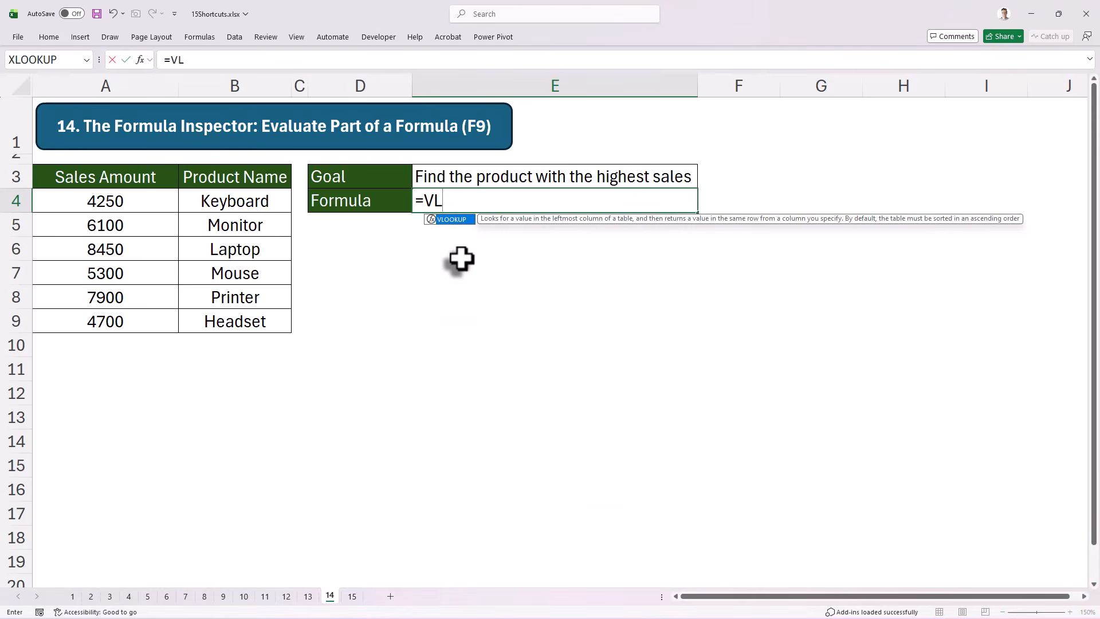
key(Tab)
text(MAX()
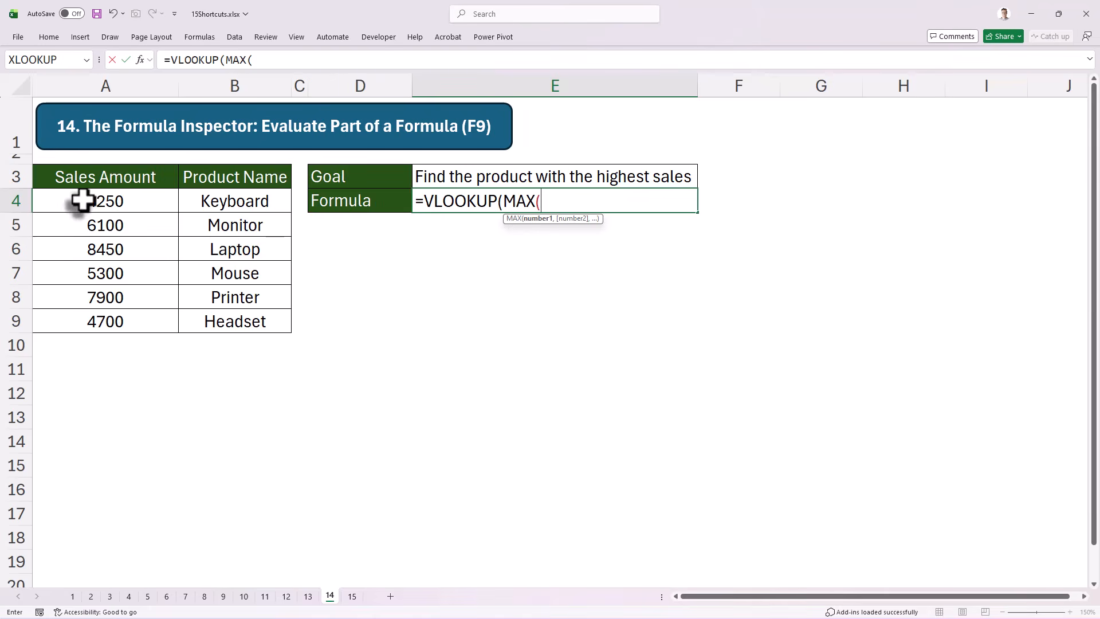
drag(86, 201, 121, 326)
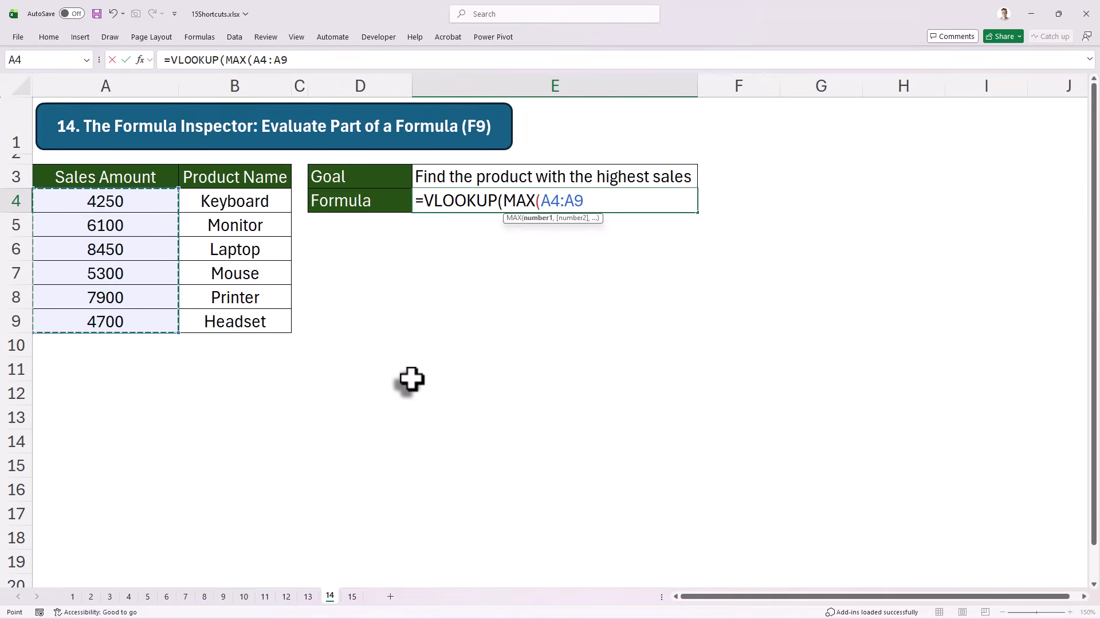
text())
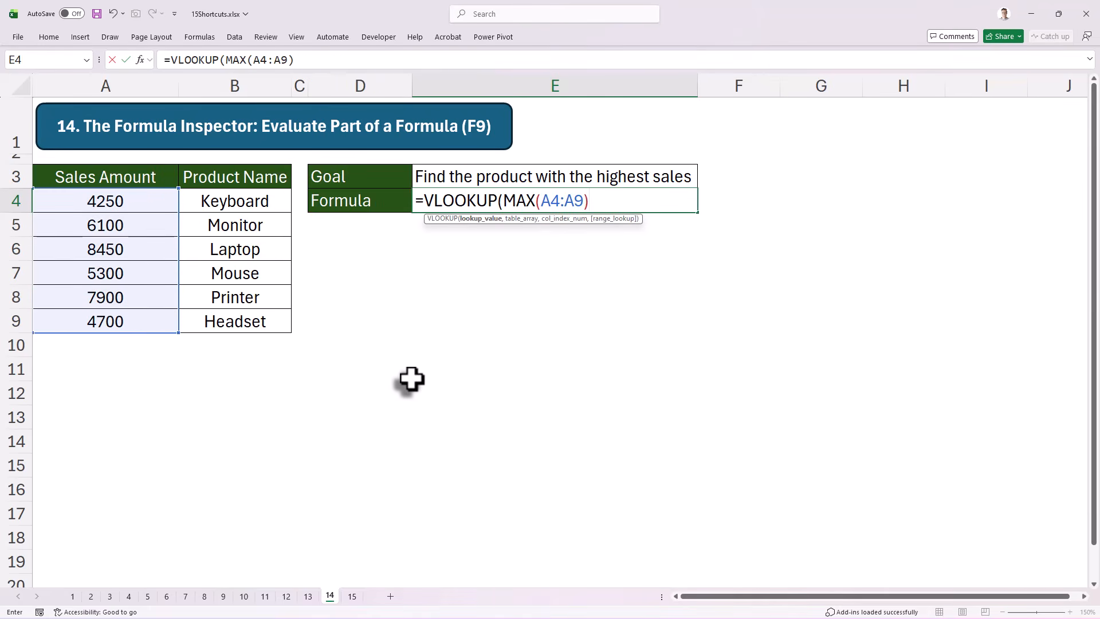
text(,)
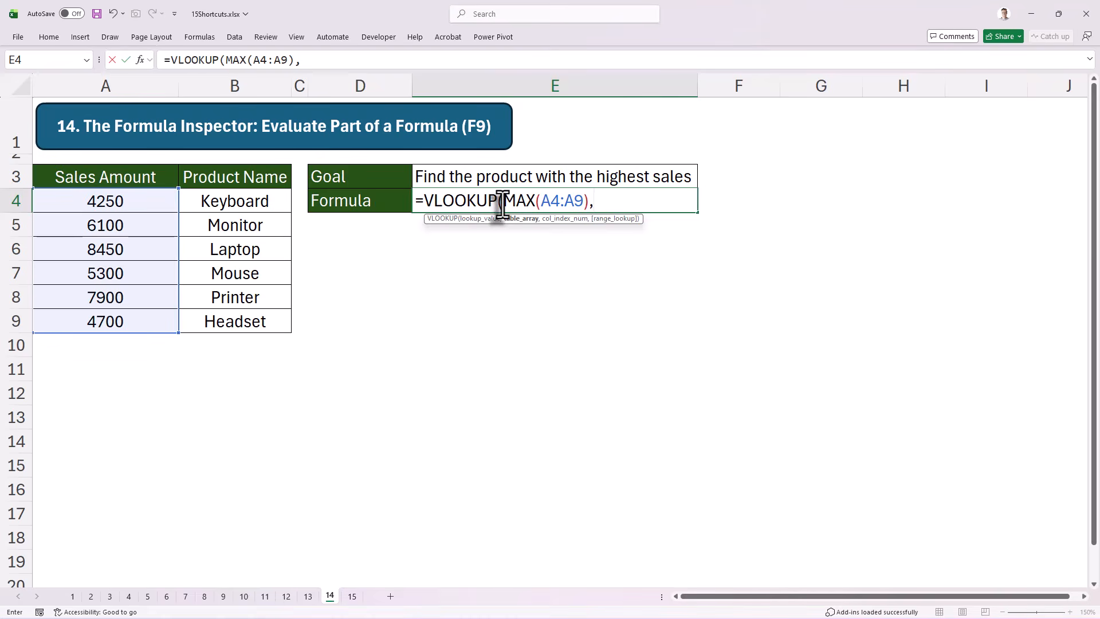
Step: Evaluate only the MAX(A4:A9) part inside the E4 formula and undo the evaluation
drag(504, 201, 589, 205)
key(F9)
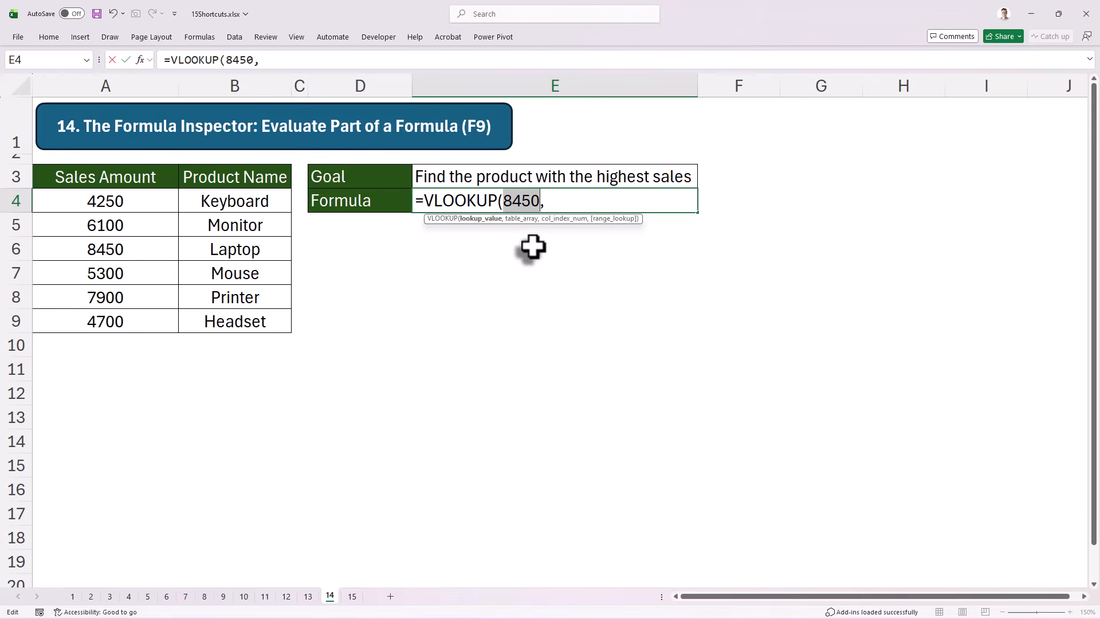
key(ctrl+z)
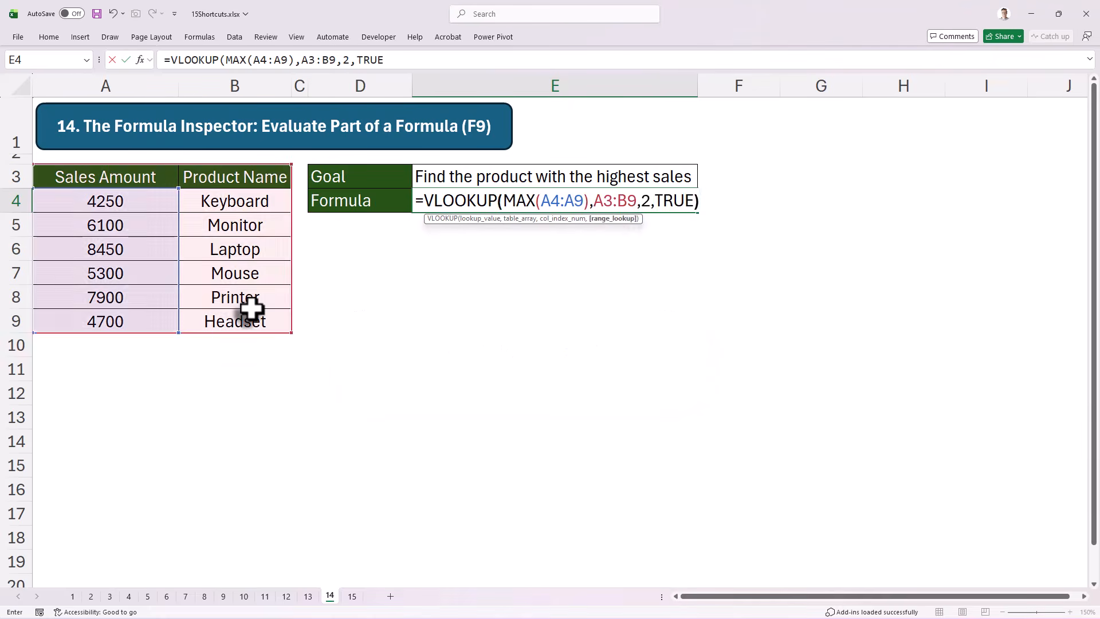
Step: Open sheet 15, try to split the heading in A3 after "Quarter" by confirming the entry, and reselect A3
key(Return)
key(Up)
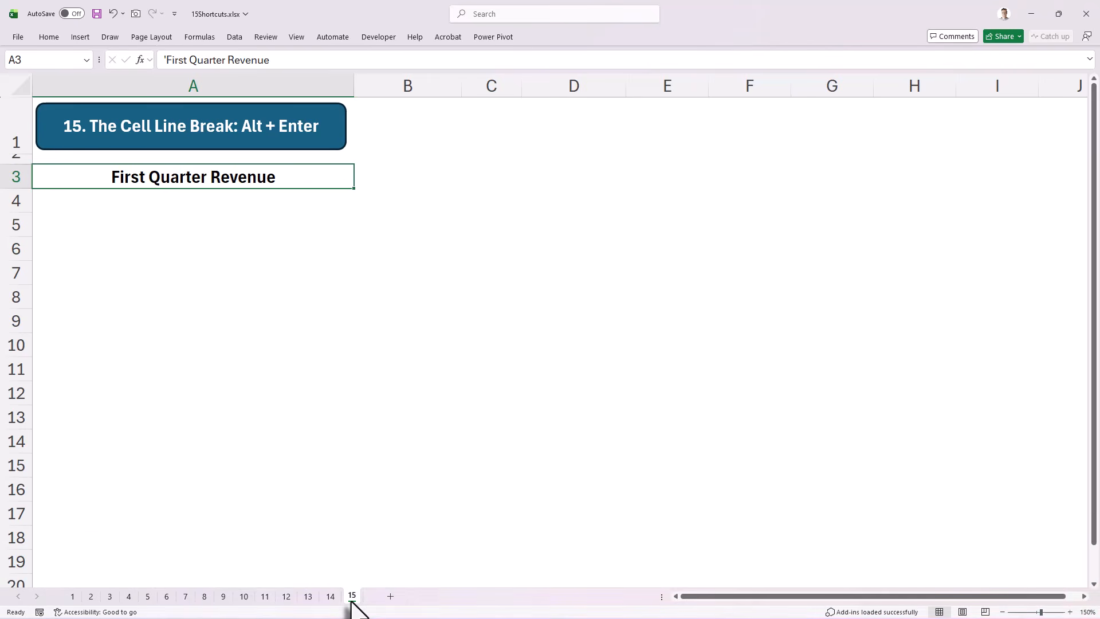
double_click(207, 177)
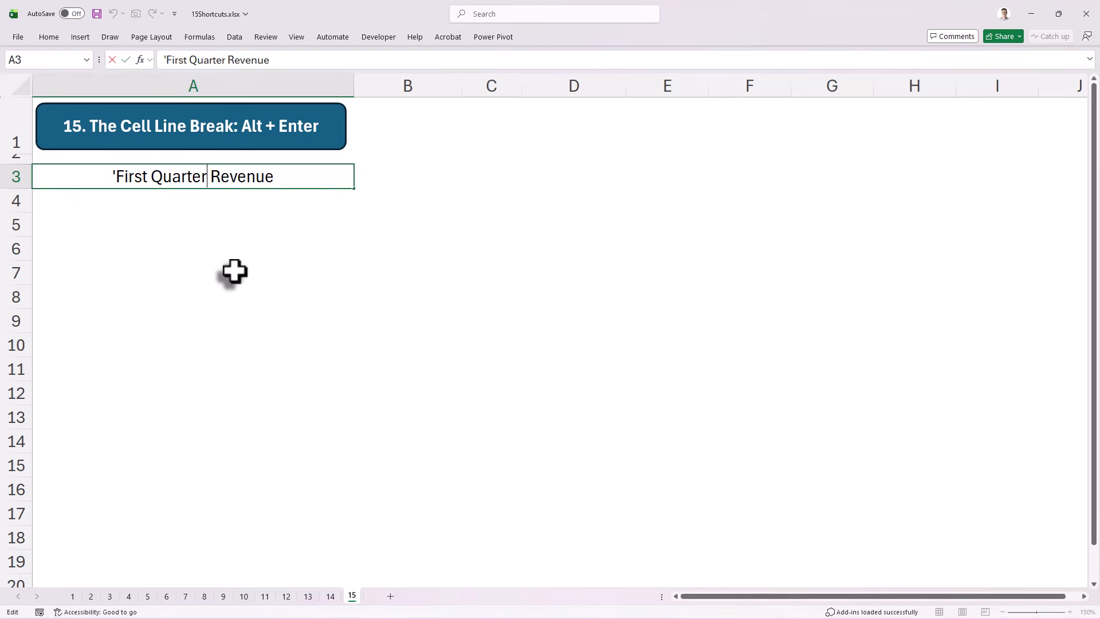
key(Return)
key(Up)
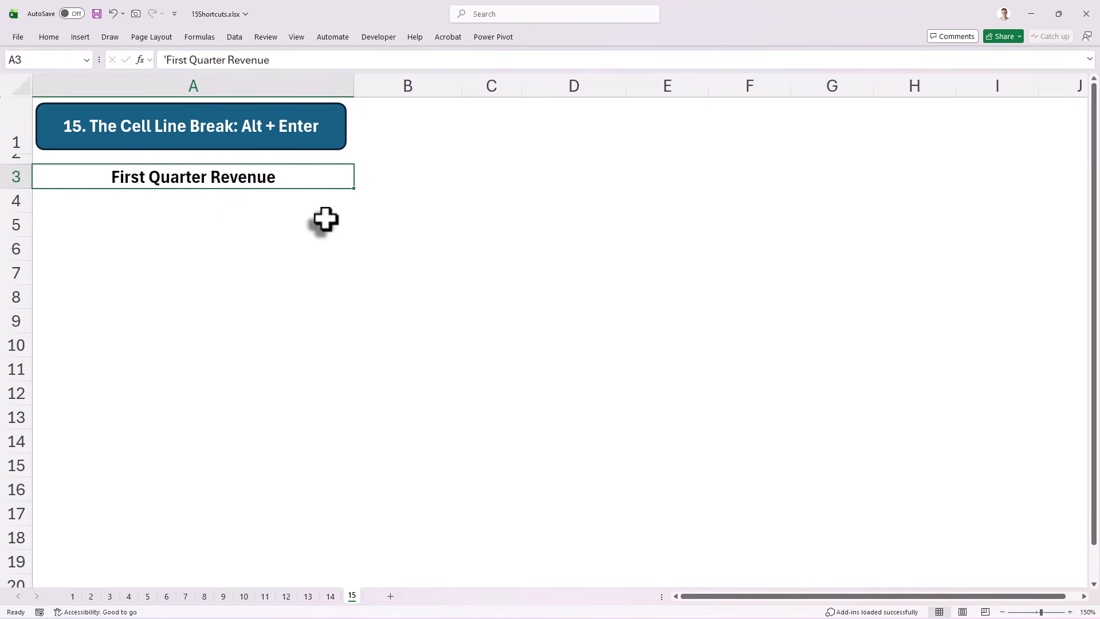
Step: Insert a line break after "Quarter" in the A3 heading "First Quarter Revenue", confirm the entry and reselect A3
double_click(207, 178)
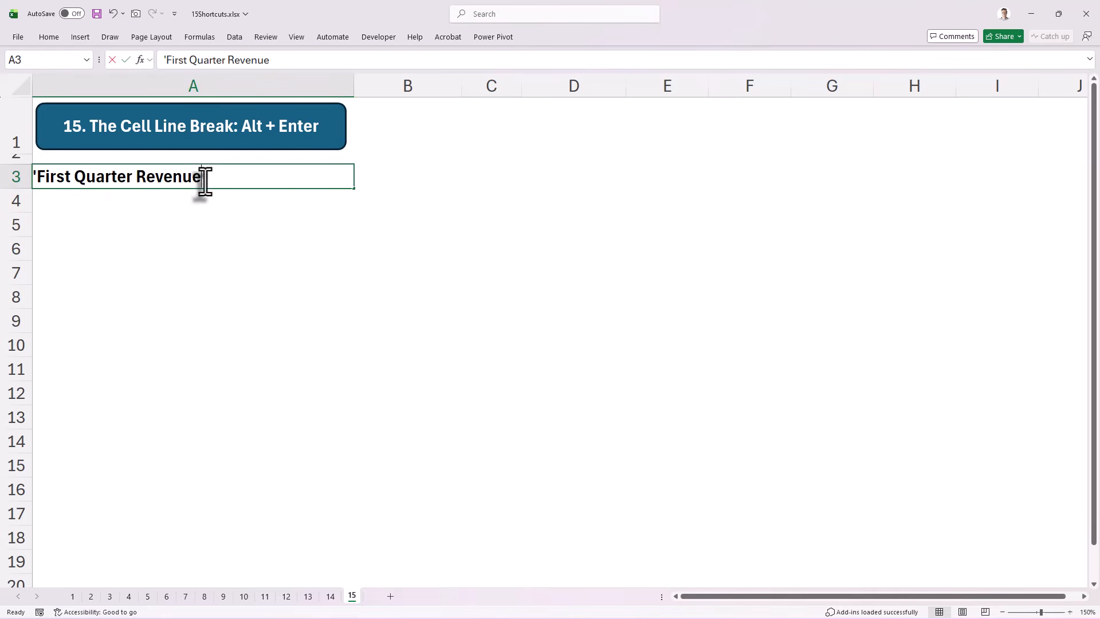
click(131, 177)
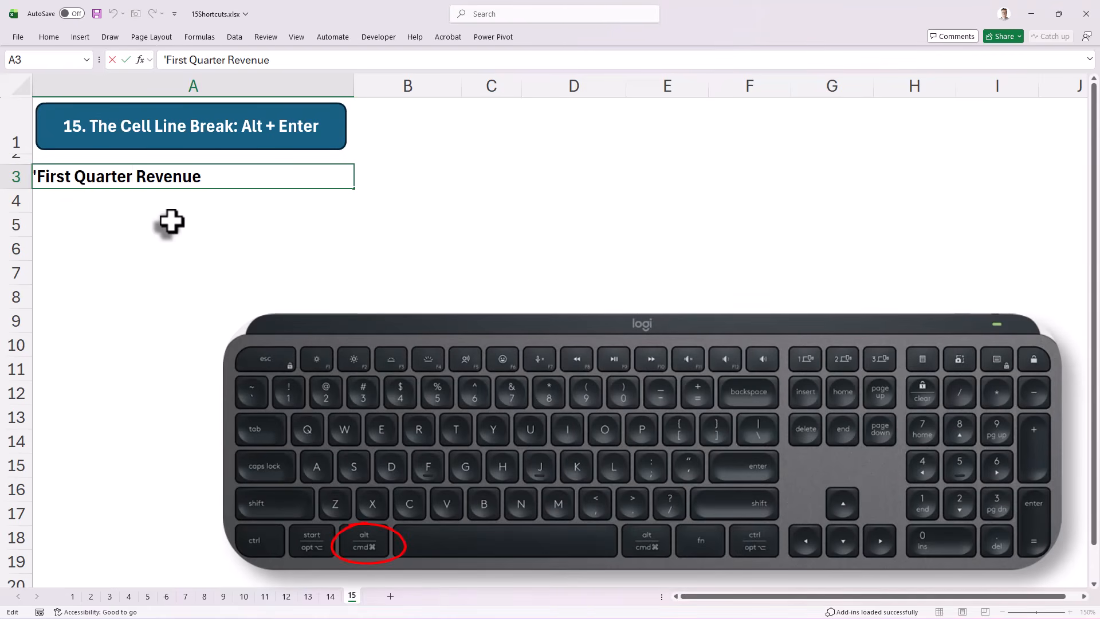
key(alt+Return)
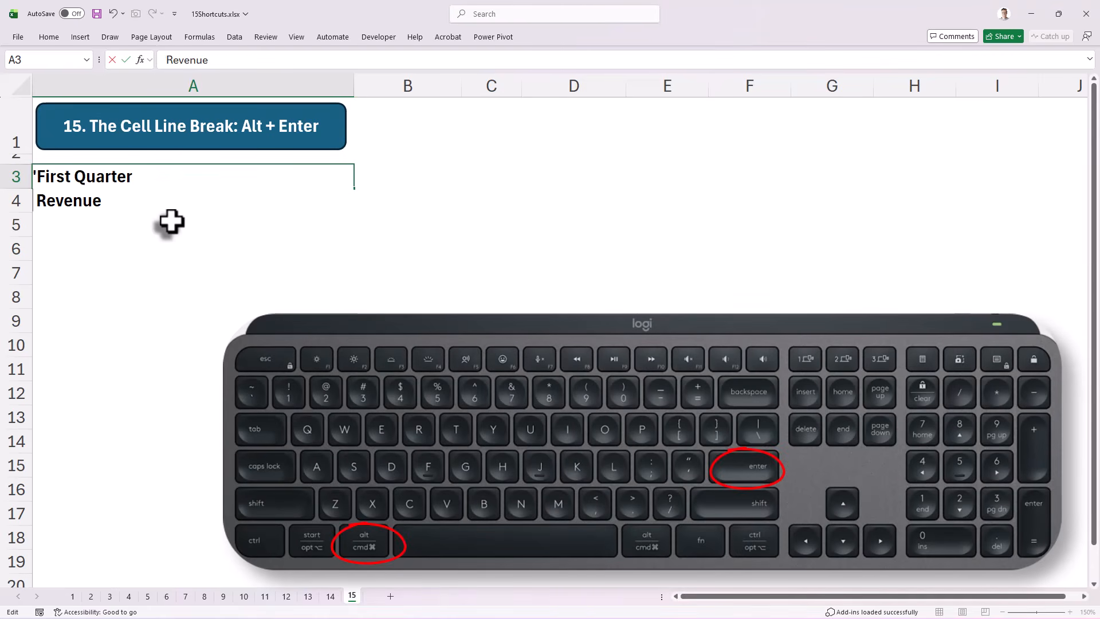
key(Return)
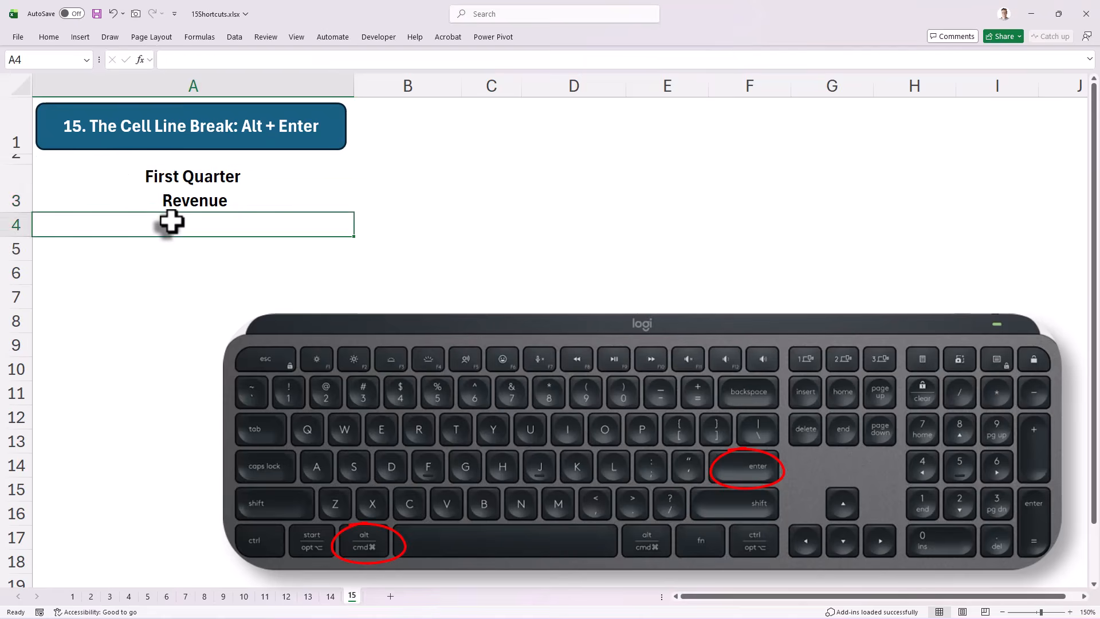
key(Up)
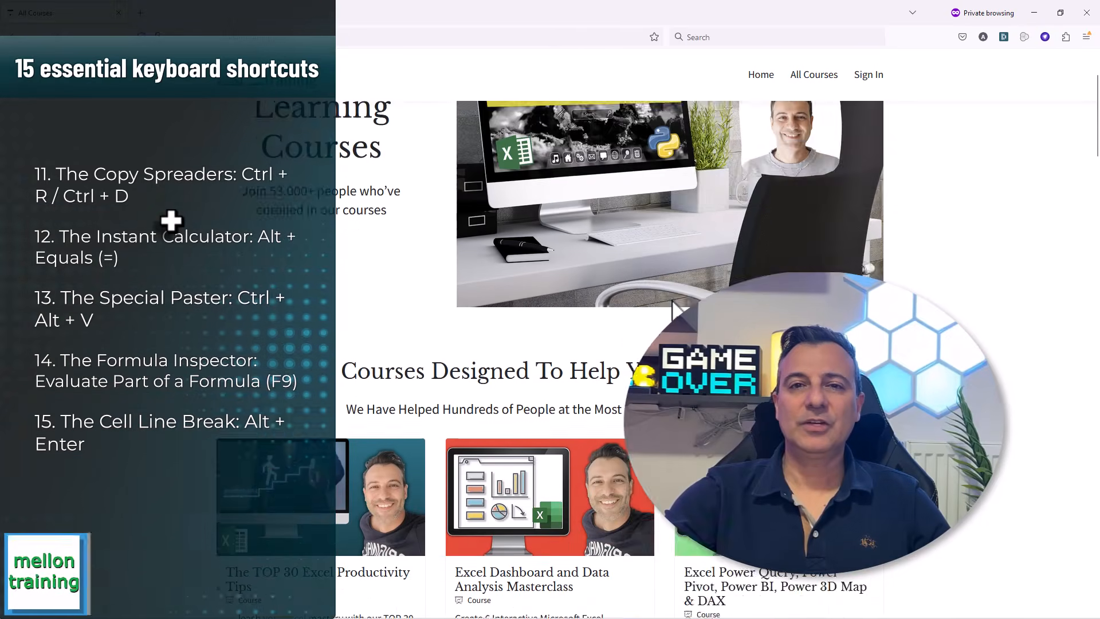
Step: Switch to the web browser, look through the Mellon Training courses, and open the full course collection to browse it
scroll(674, 310, down, 10)
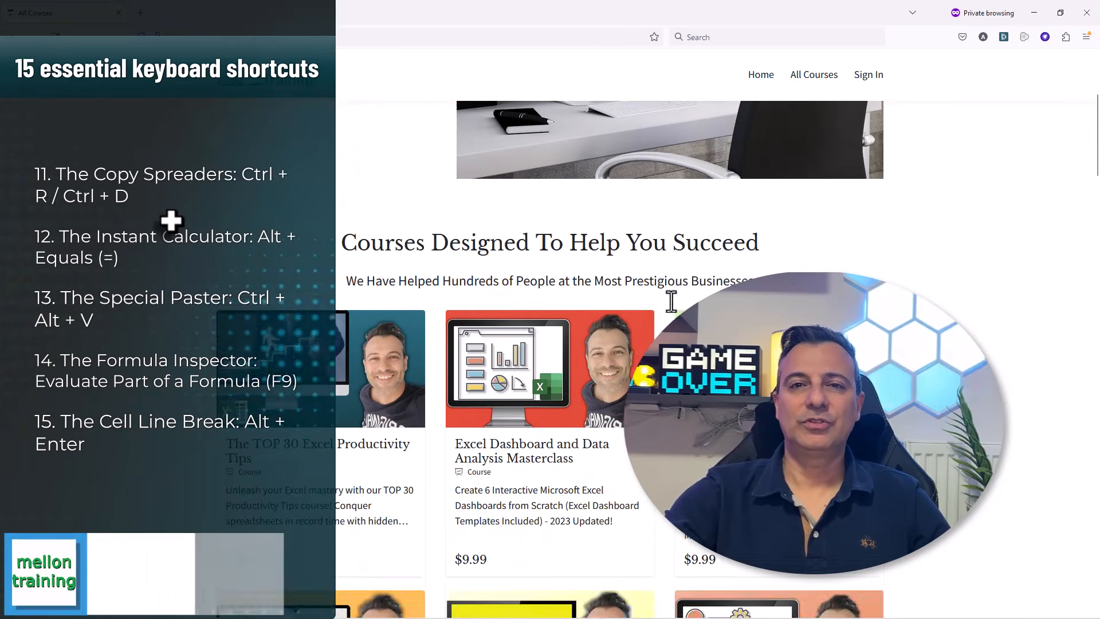
scroll(673, 307, down, 4)
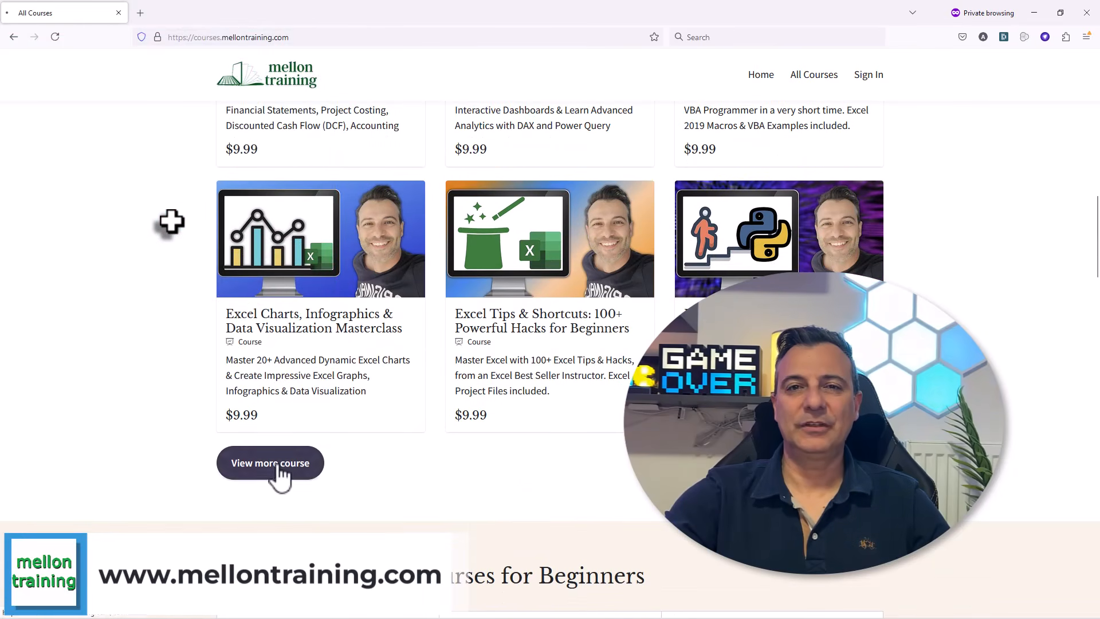
click(277, 467)
scroll(637, 331, down, 3)
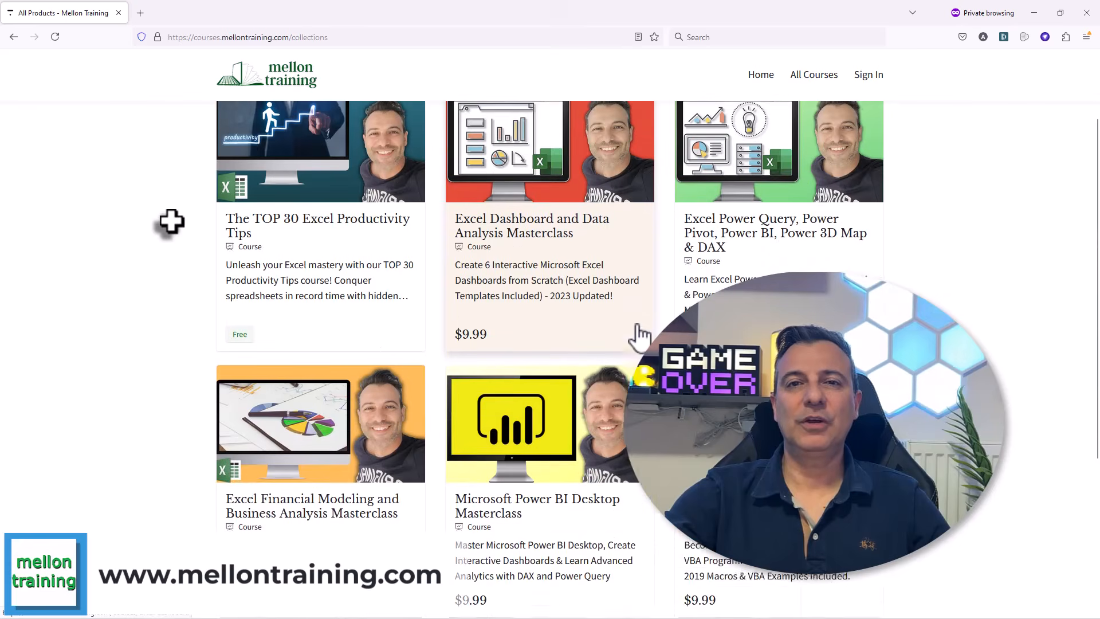